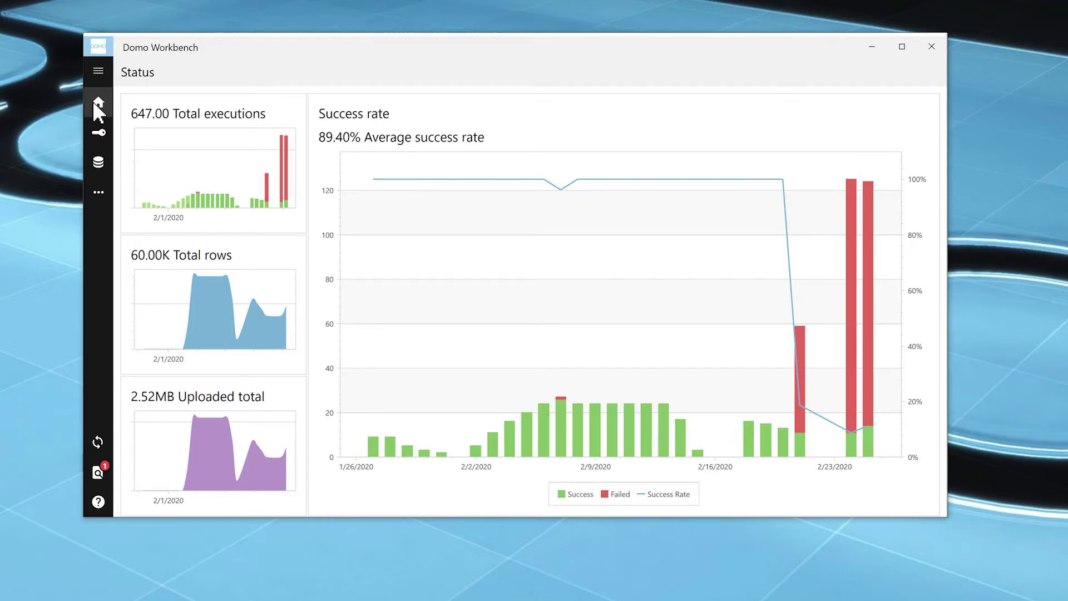
- Open the Accounts page showing the modocorp.domo.com account's agent ID, machine name and authenticator
click(102, 130)
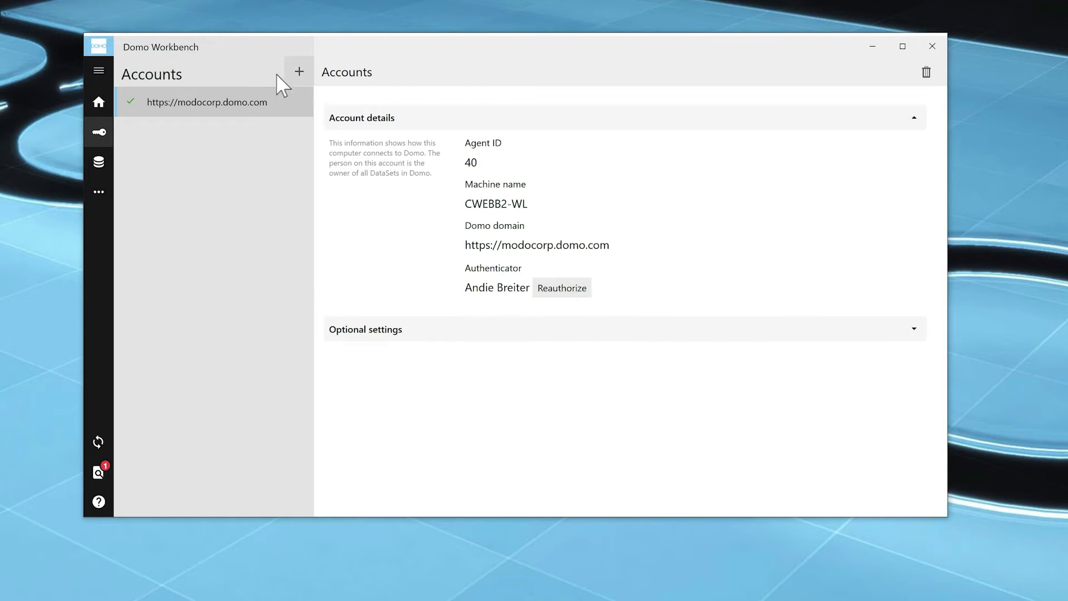
- Filter the DataSet jobs by the name 'marketing' and open the Marketing Contacts job overview
click(99, 163)
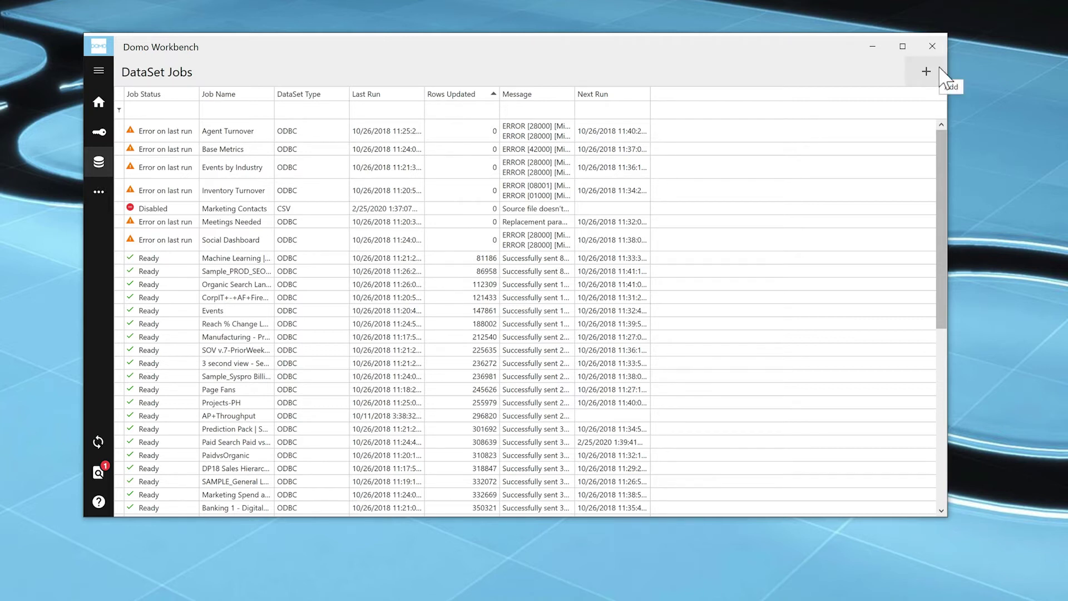
click(232, 112)
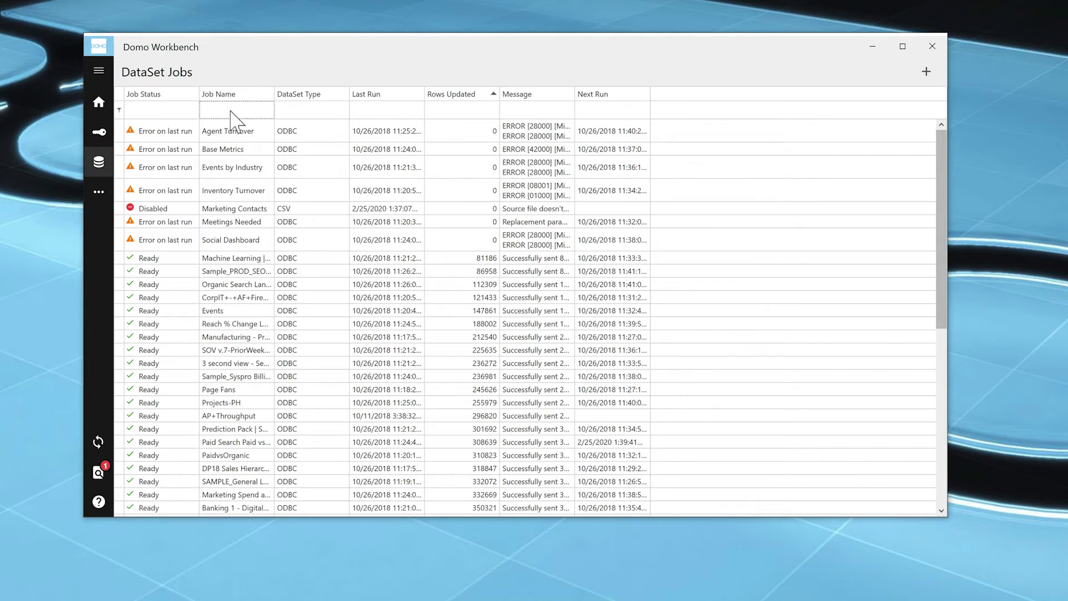
text(marketi)
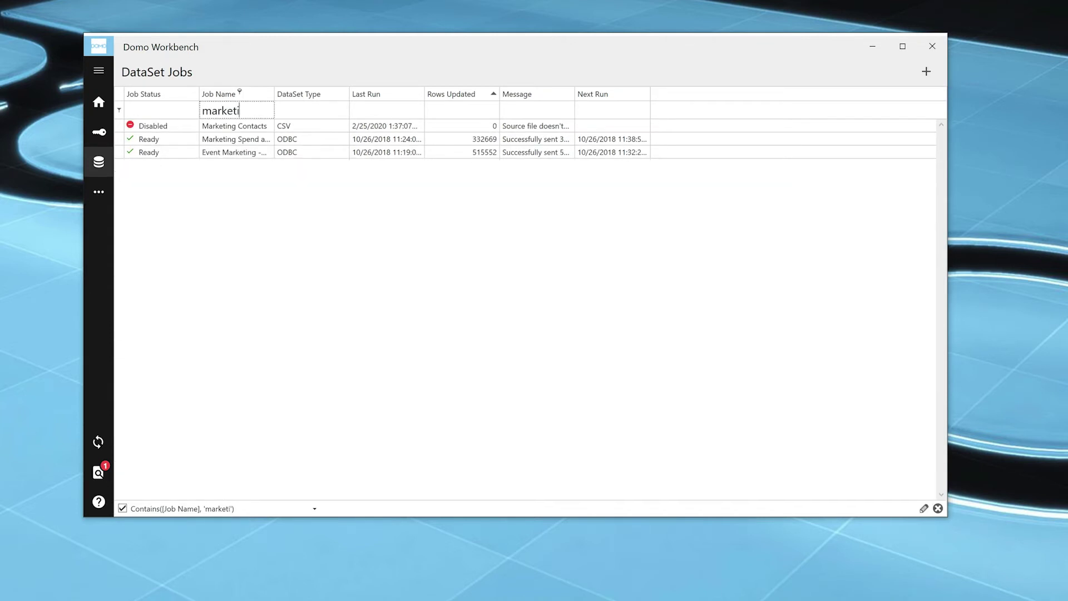
text(ng)
double_click(226, 126)
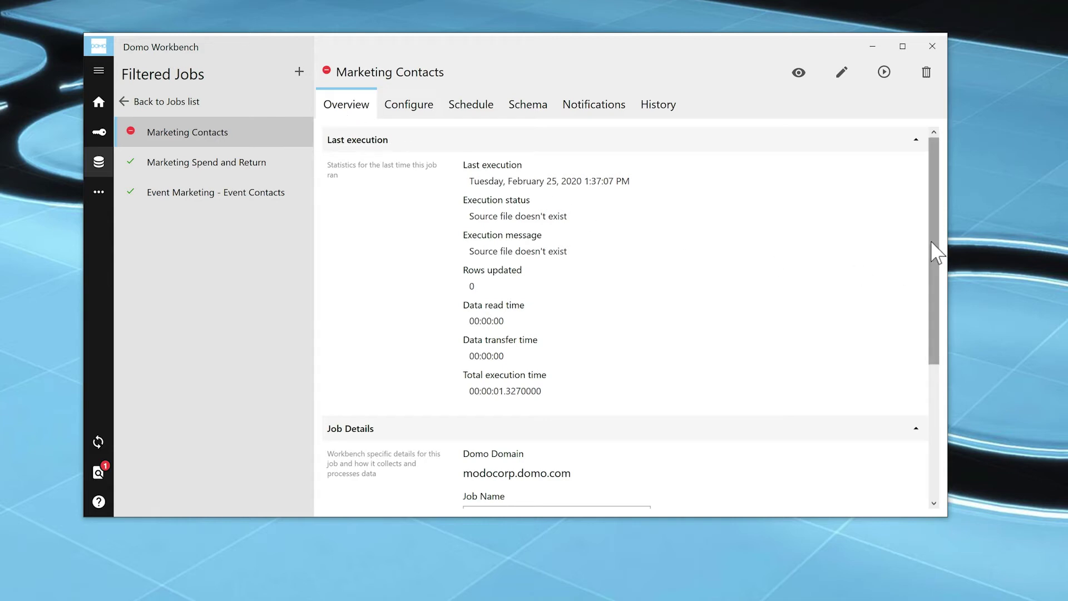
drag(934, 250, 930, 358)
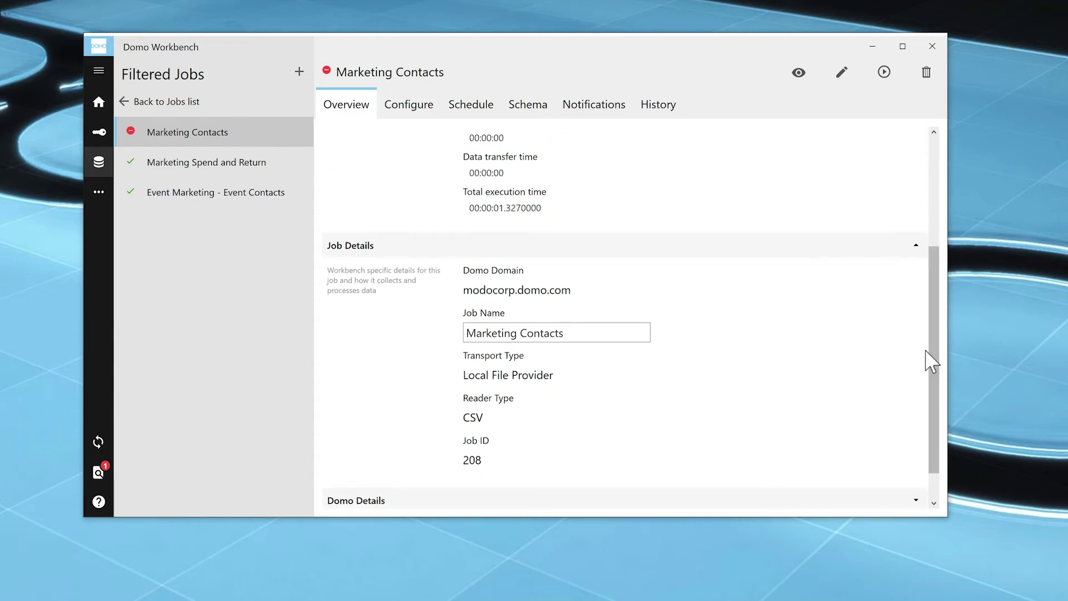
- Show the Marketing Contacts job's configuration: local CSV source, CSV processing and Replace update method
click(426, 123)
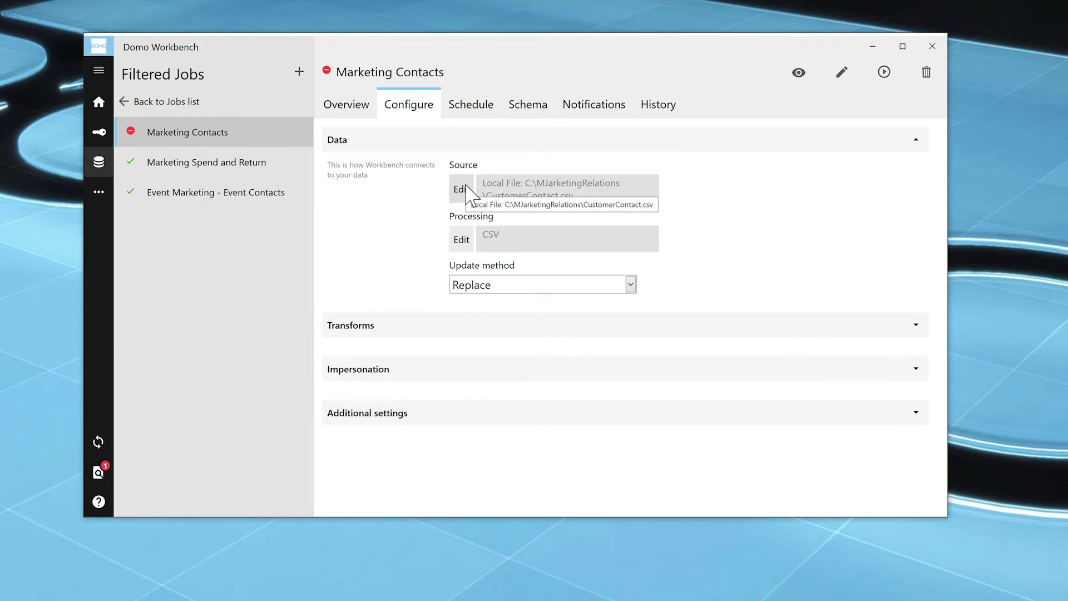
- Preview the CSV editor without changes, keep Replace as update method, and expand the three transforms
click(464, 242)
drag(754, 176, 755, 407)
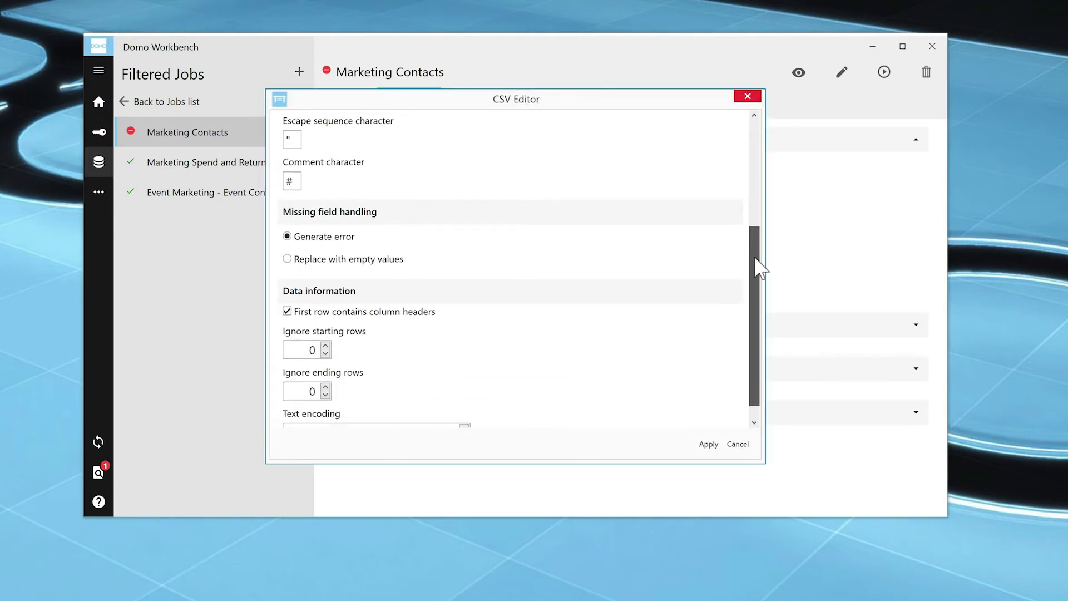
click(738, 445)
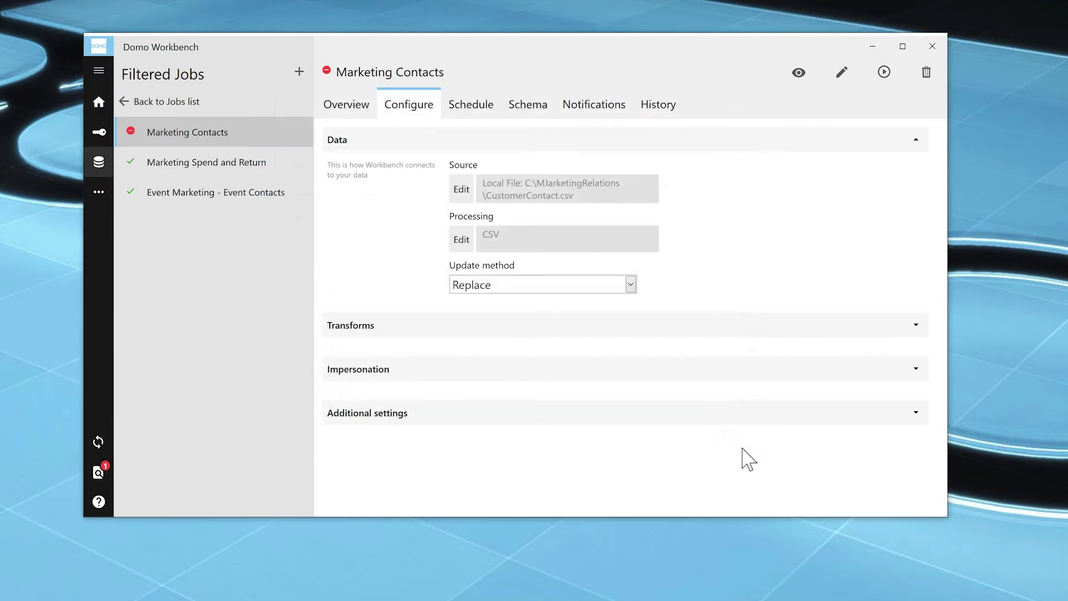
click(632, 286)
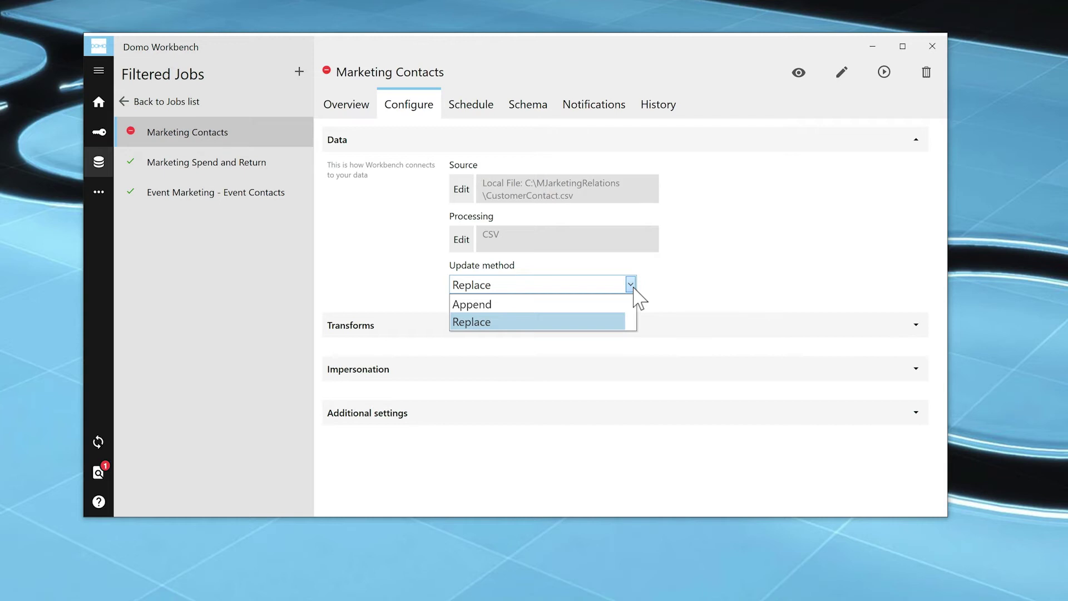
click(634, 290)
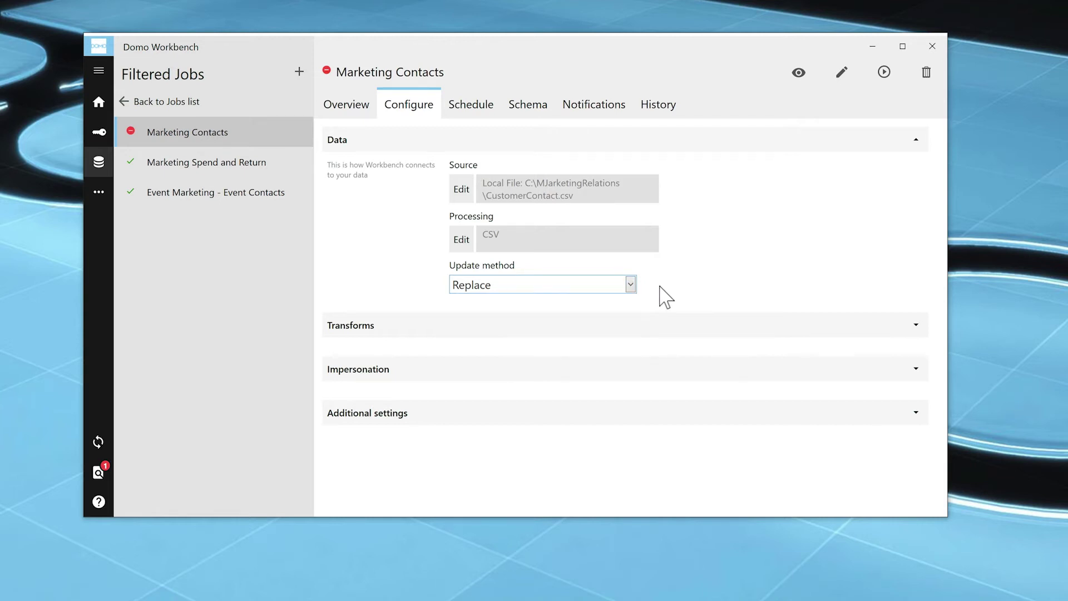
click(718, 330)
drag(932, 303, 933, 380)
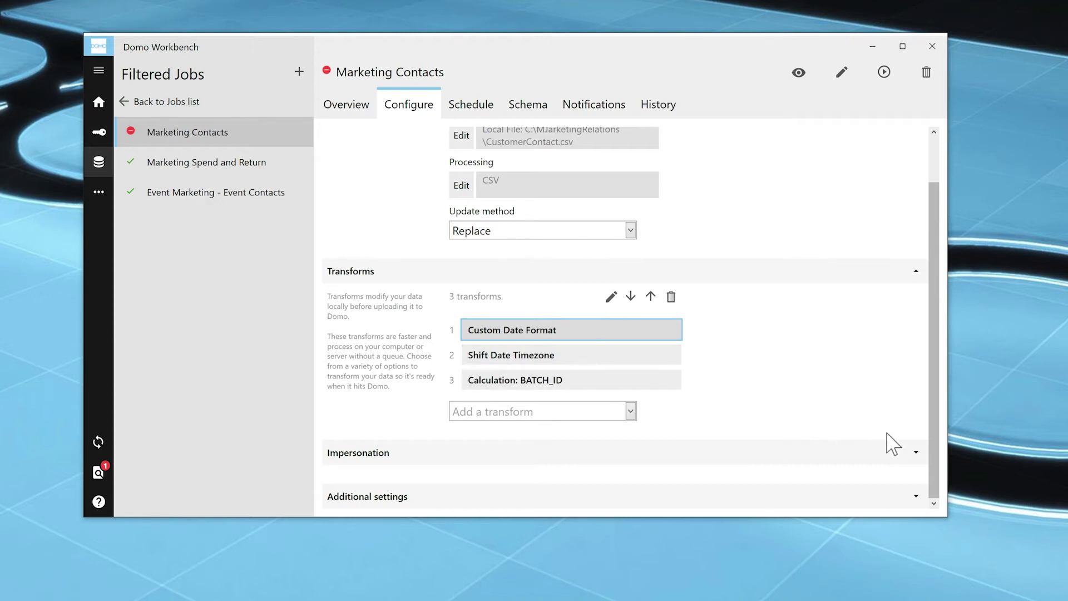
- Turn on Requires impersonation with domain and username filled, and expand Additional settings
click(908, 452)
scroll(932, 460, down, 2)
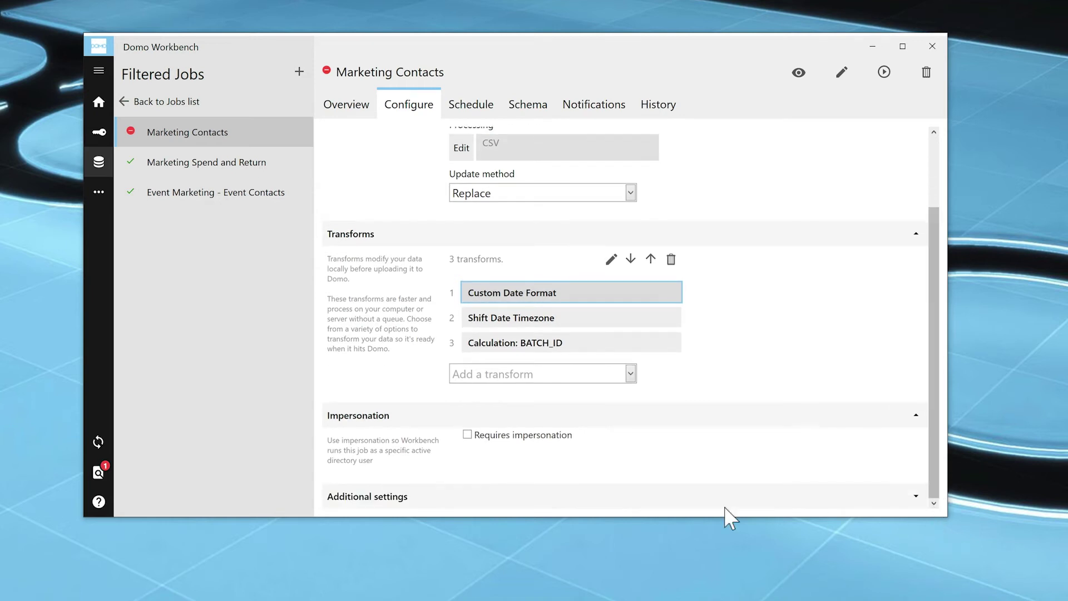
click(467, 435)
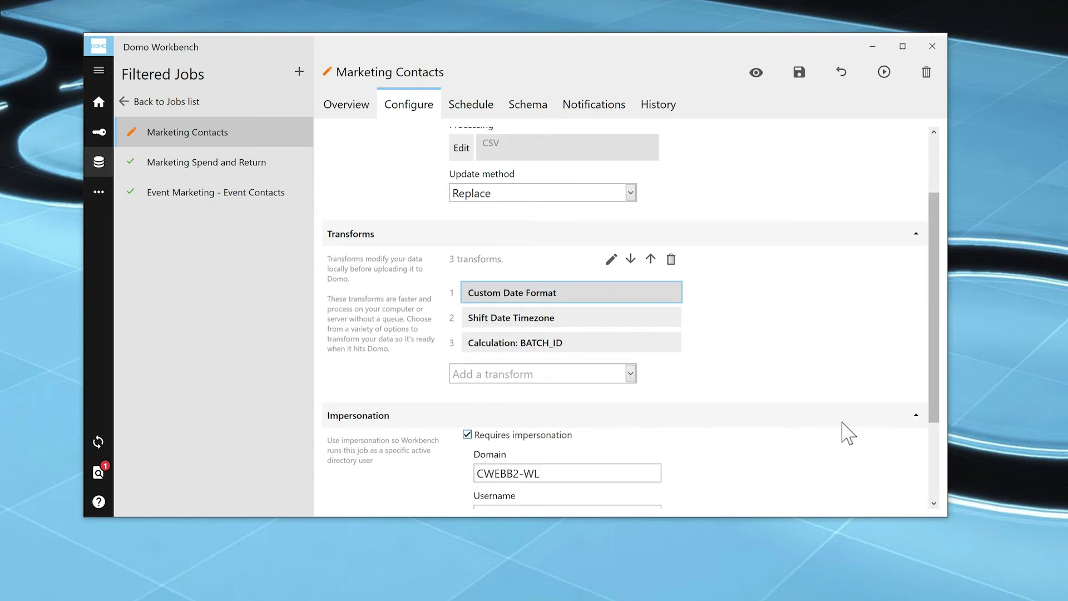
drag(931, 393, 935, 514)
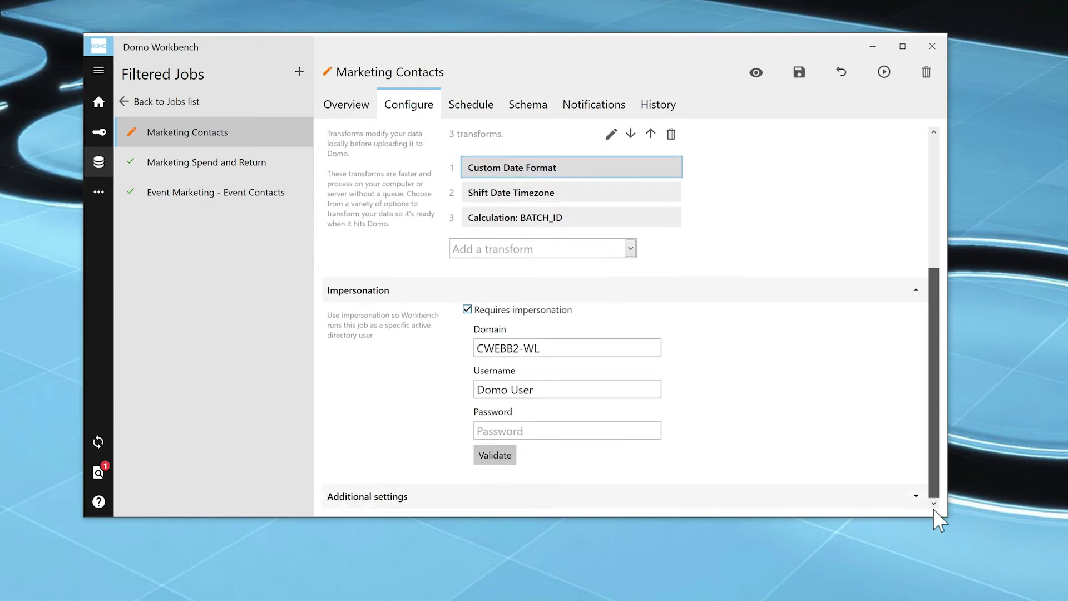
click(902, 506)
drag(935, 422, 937, 499)
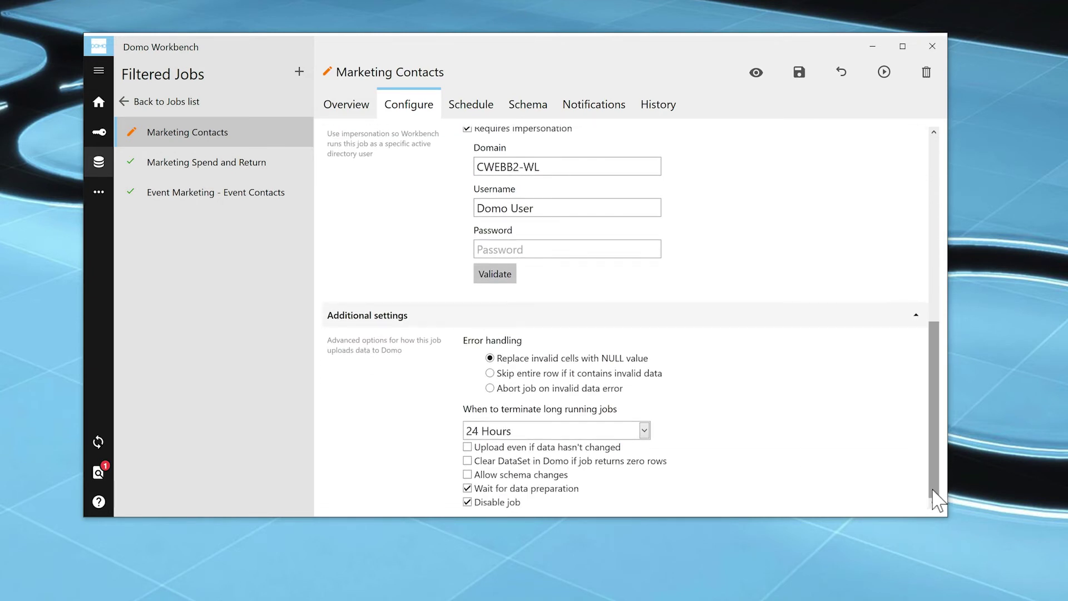
- Try the Update on a schedule option, browse its intervals and the Advanced Schedule options
click(489, 106)
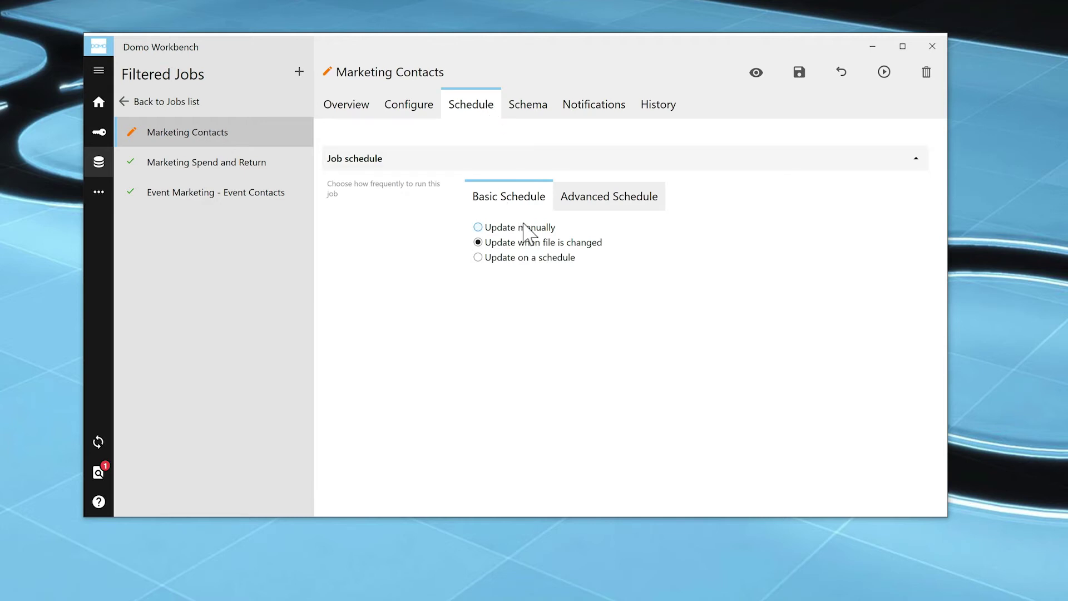
click(551, 258)
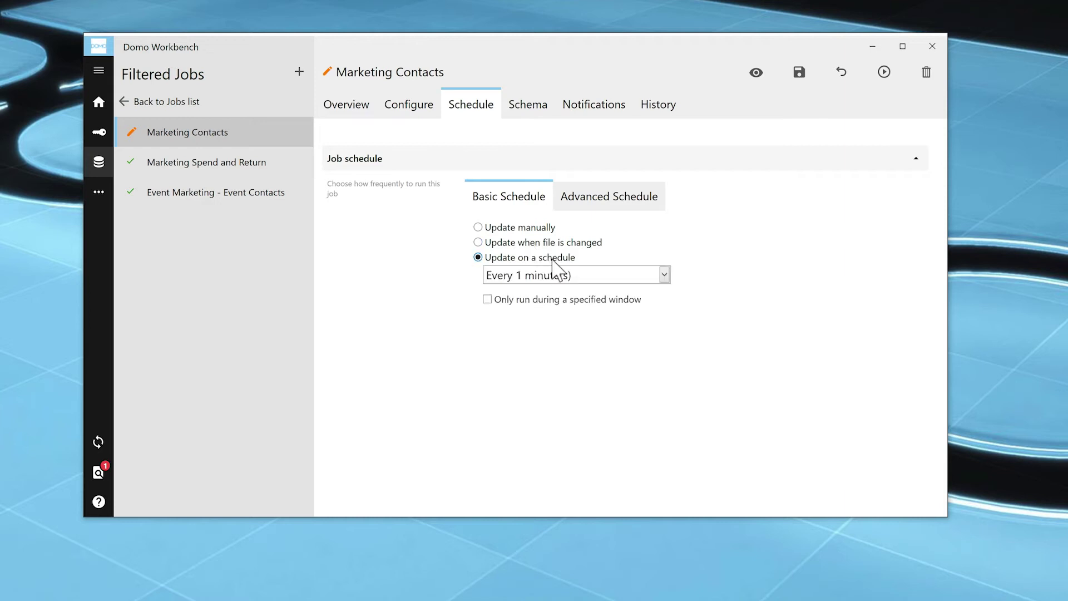
click(665, 275)
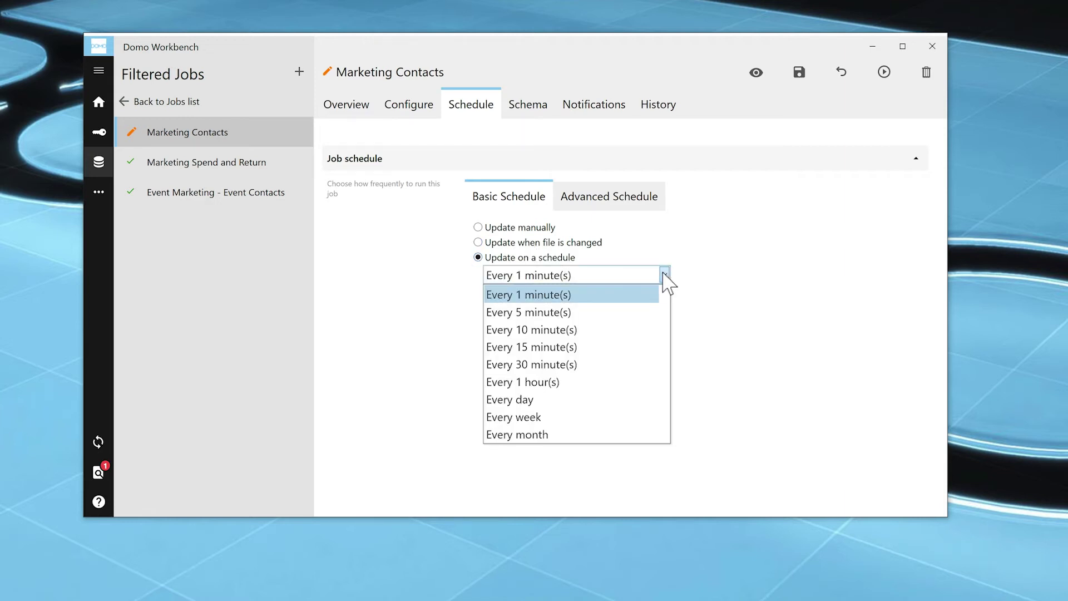
click(624, 213)
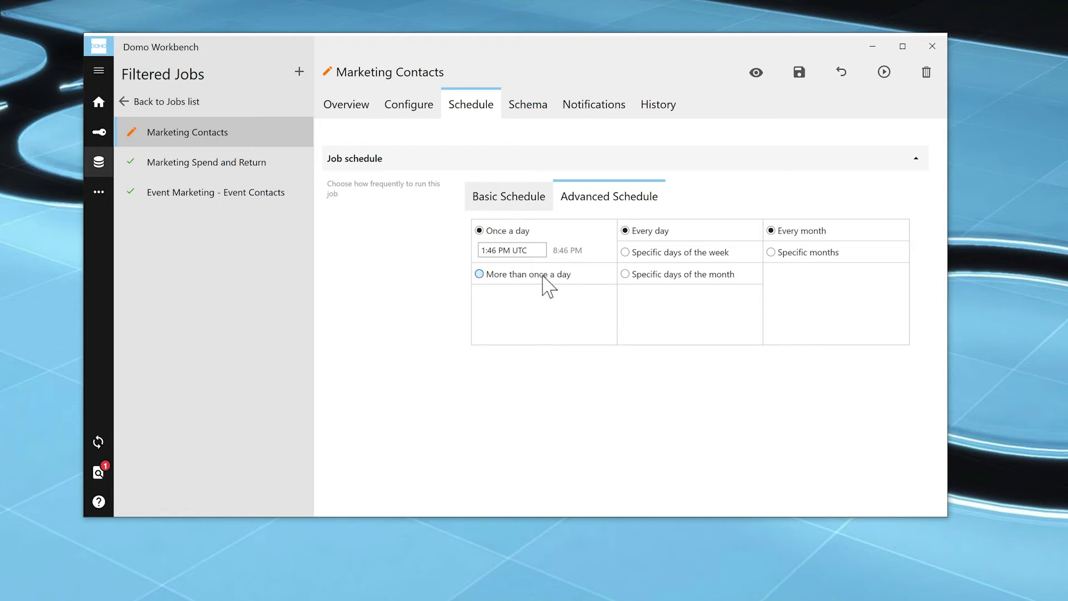
- Preview multiple-daily, weekday, month-day and month limits, then revert to Update when file is changed and view the schema
click(544, 278)
click(671, 253)
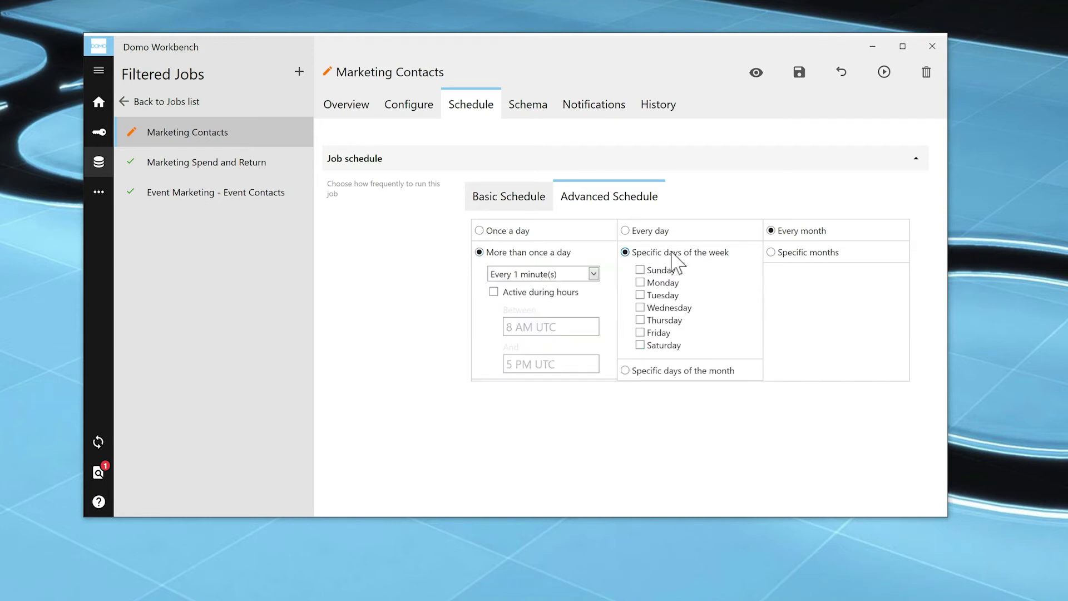
click(690, 377)
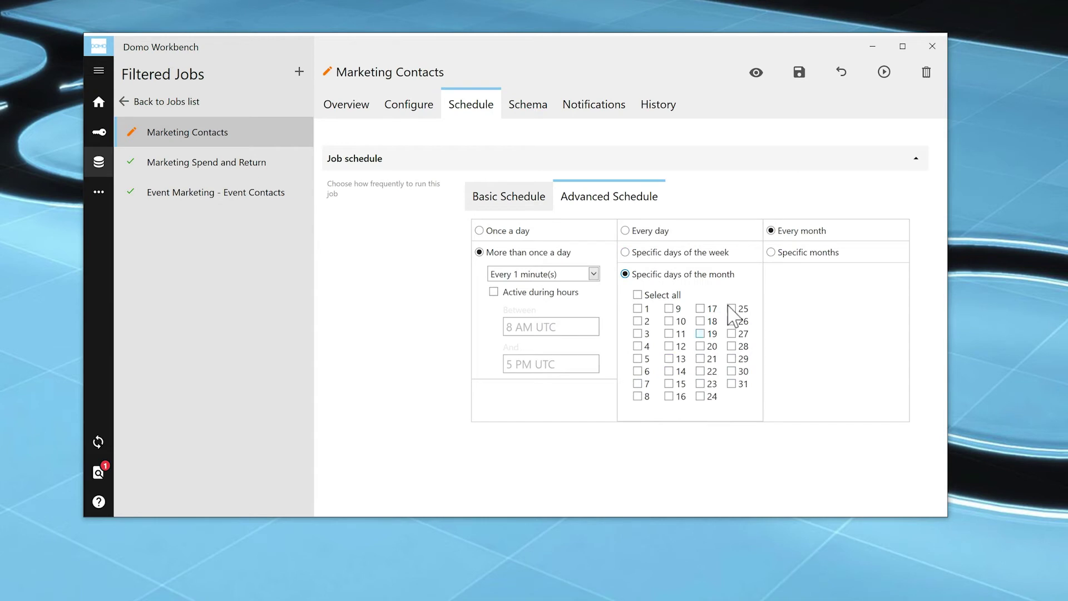
click(779, 254)
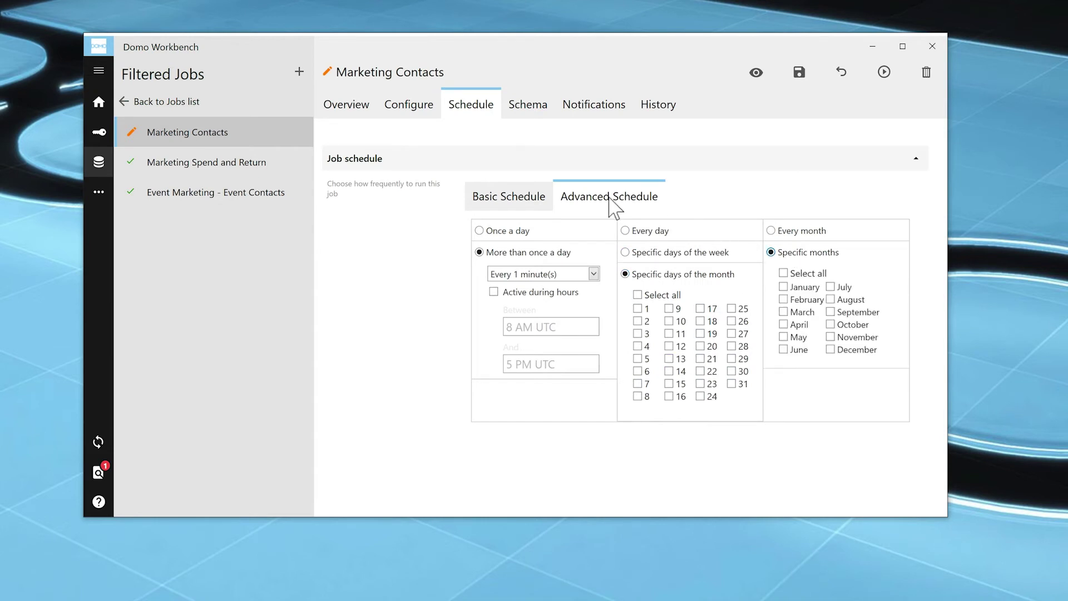
click(541, 206)
click(528, 240)
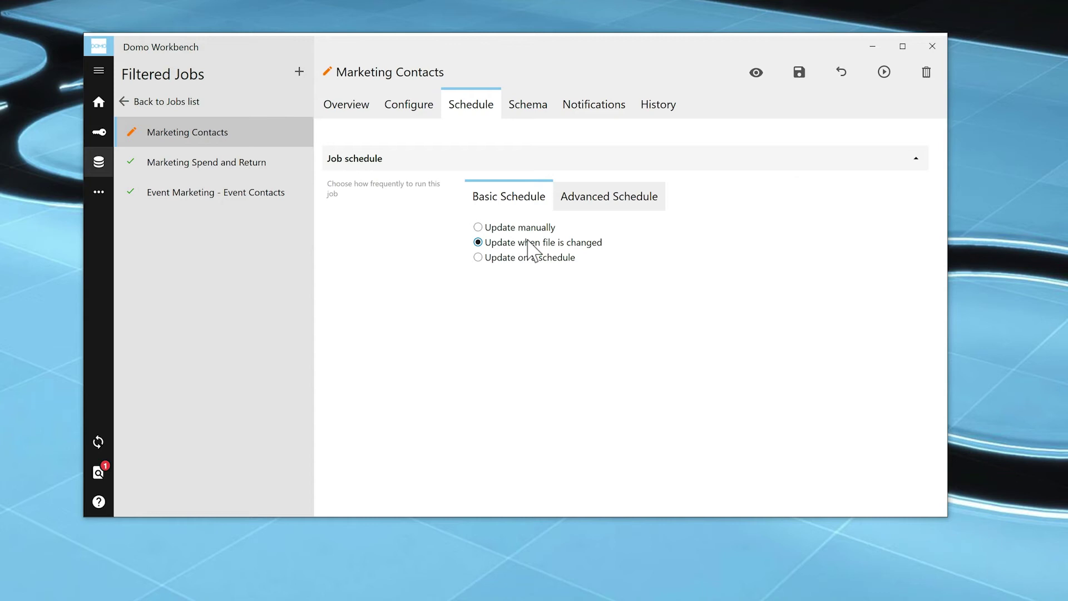
click(530, 105)
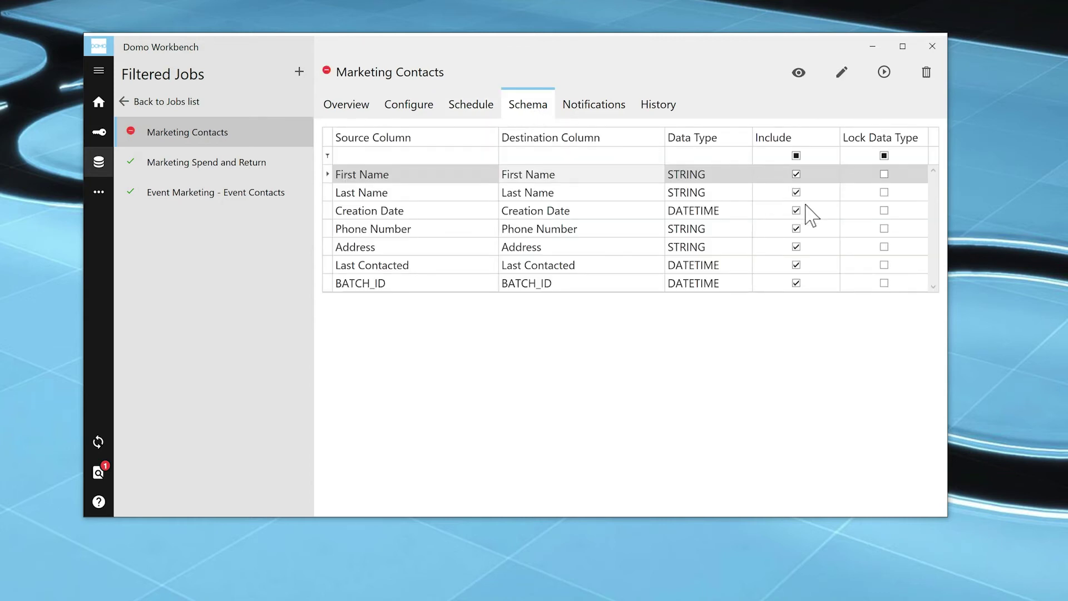
- Toggle BATCH_ID off and back on, rename Address to 'Customer Address', and lock its data type
click(798, 284)
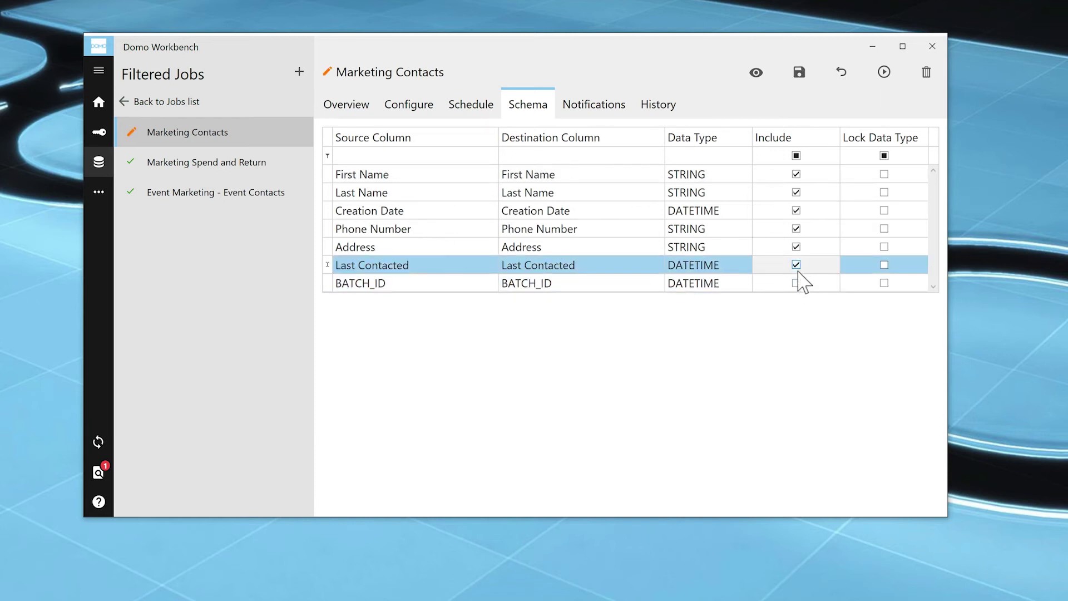
click(797, 283)
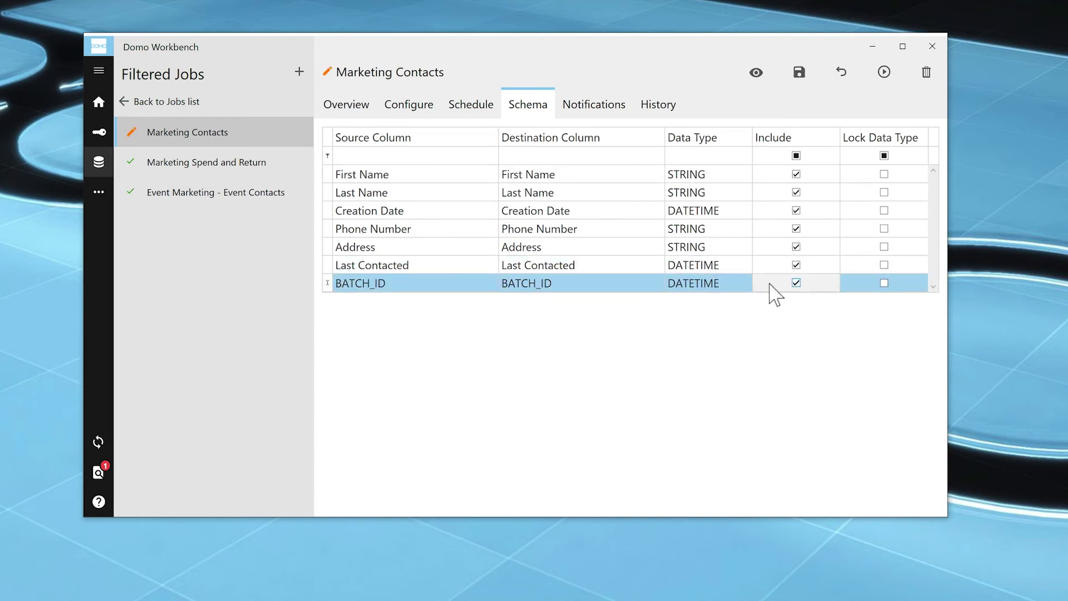
click(504, 248)
text(Cust)
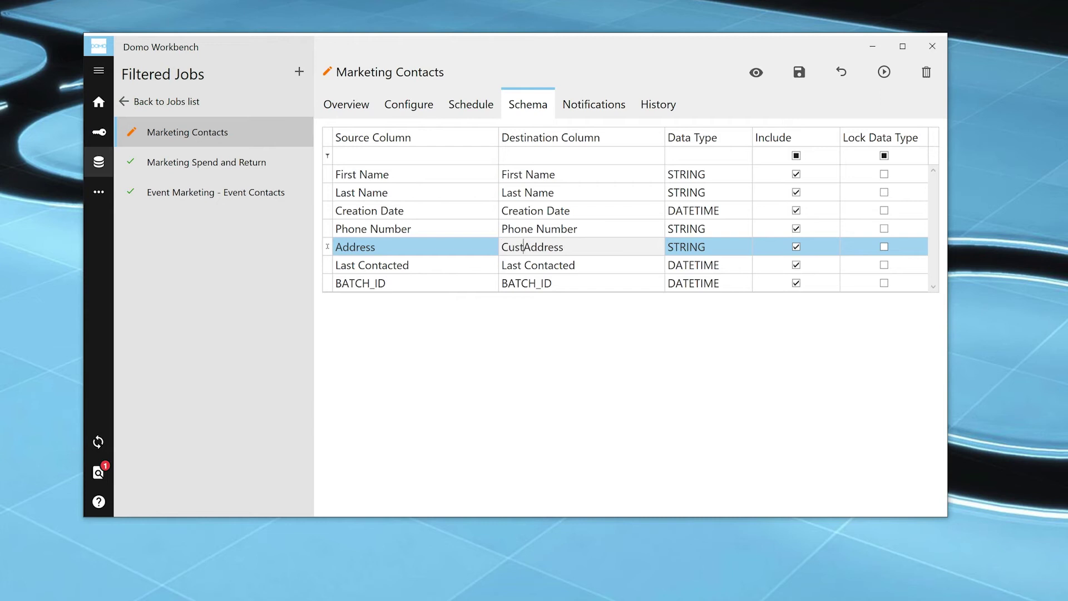
text(omer)
click(884, 247)
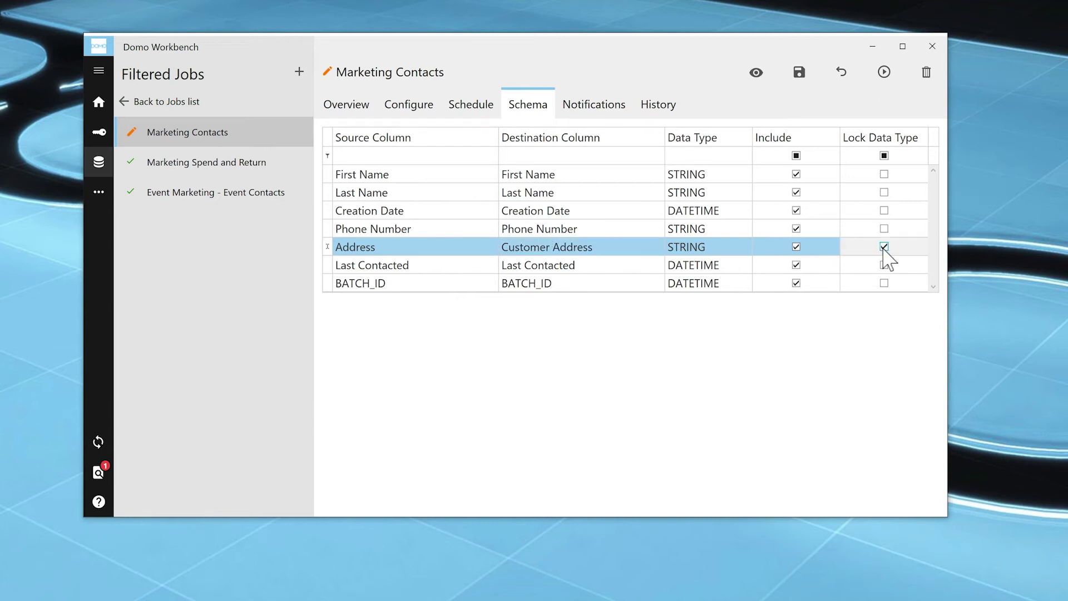
click(615, 115)
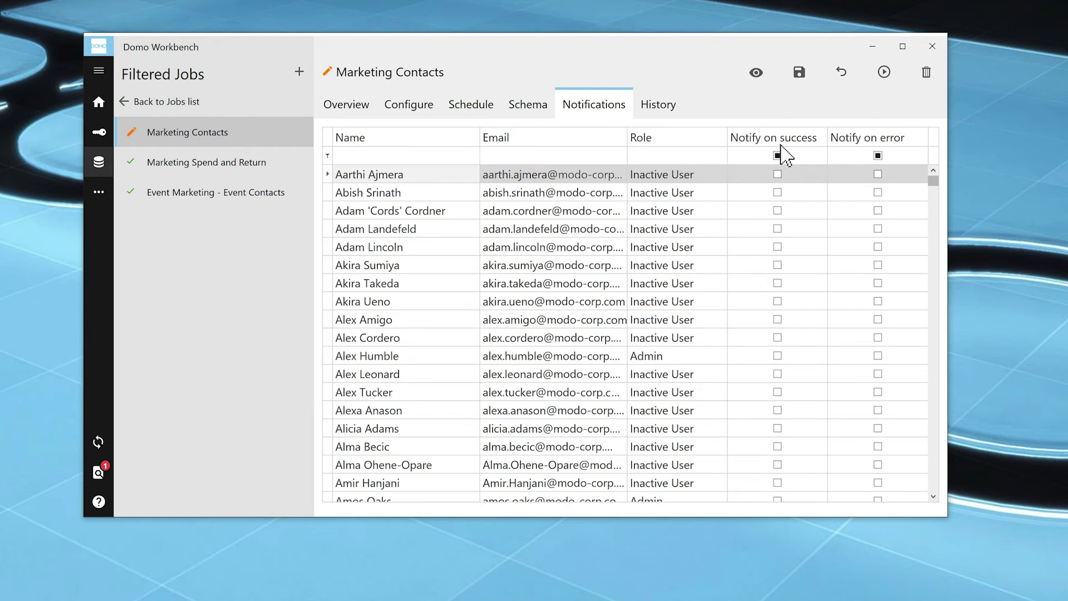
- Toggle error notifications for all users, then view the Marketing Contacts job's History page
click(877, 155)
click(670, 109)
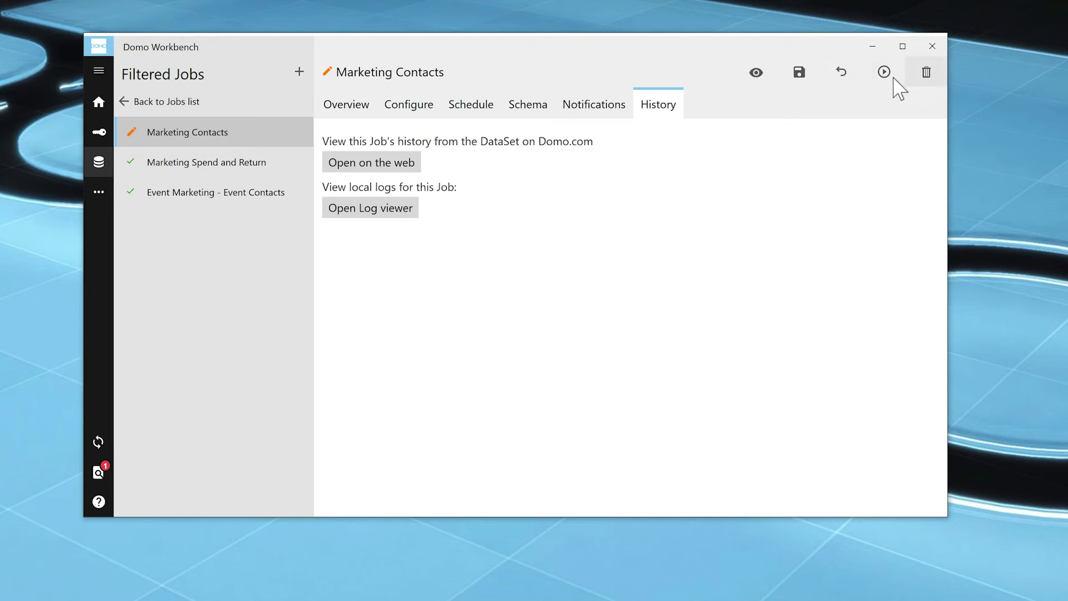
- Glance at Proxy settings, then show Workbench Settings with security, jobs, updates and language options
click(98, 193)
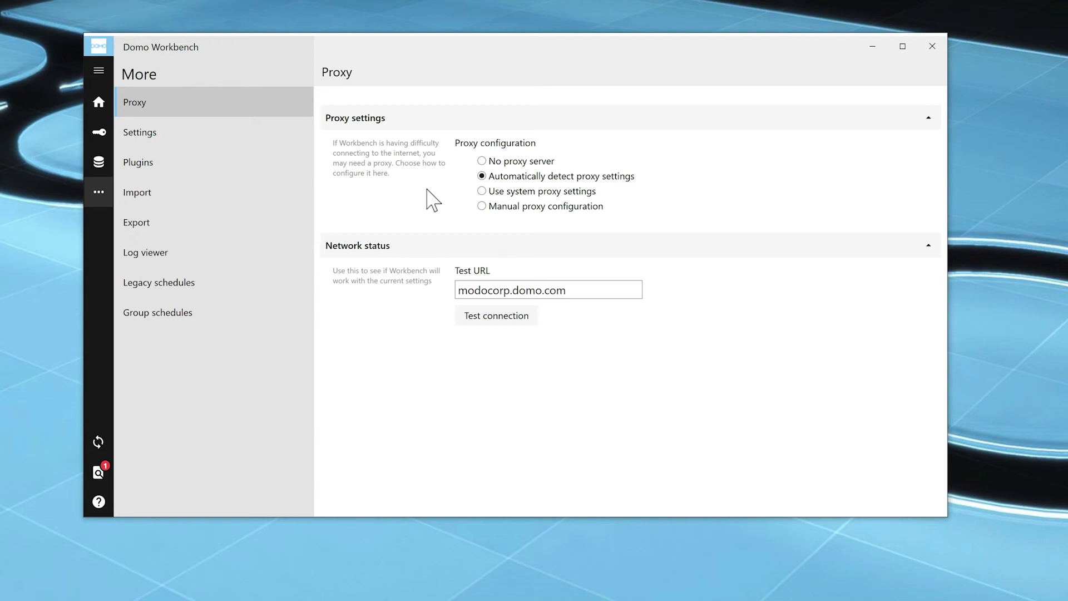
click(265, 127)
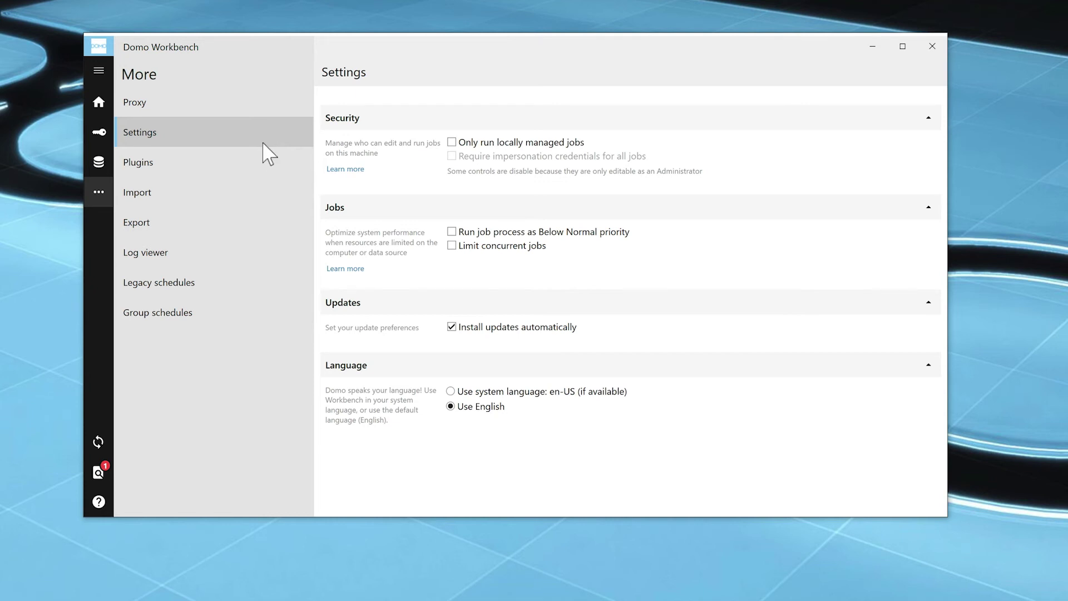
- Browse the Plugins page's Register new plugins area and the Import page's jobs list
click(261, 170)
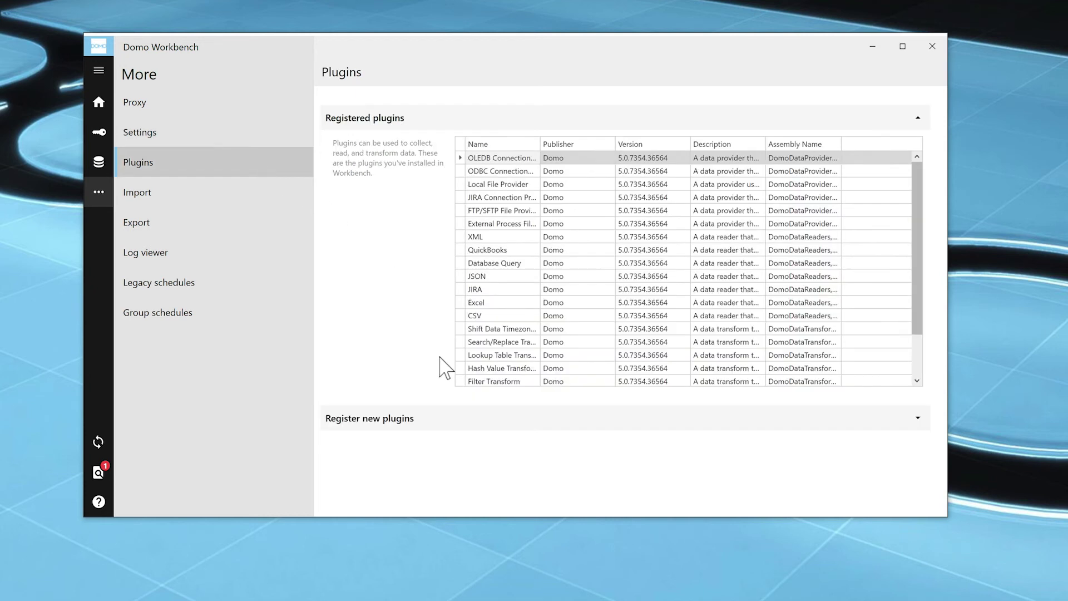
click(480, 423)
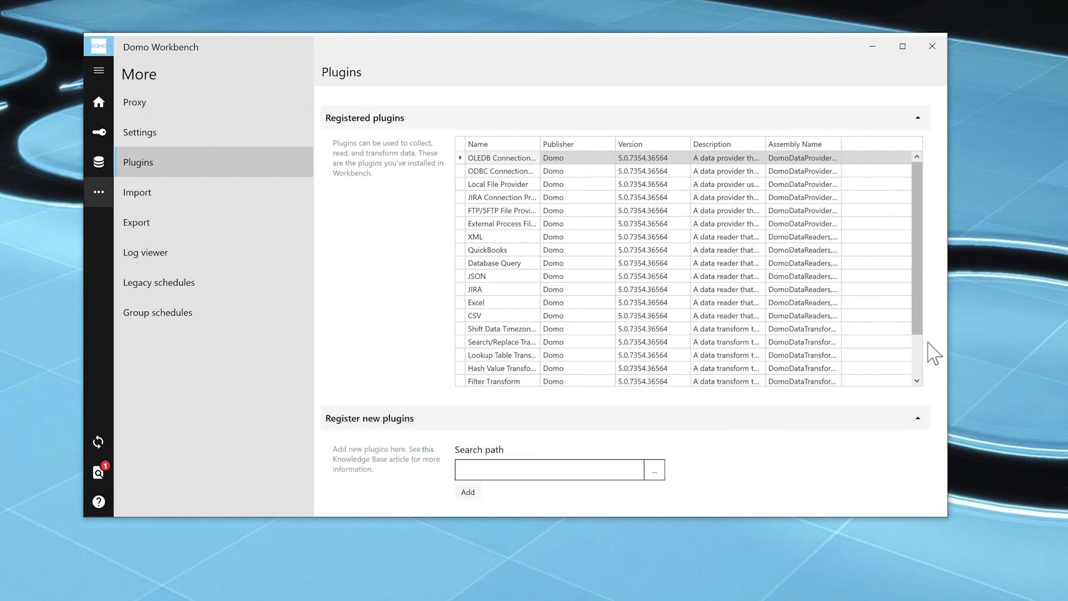
drag(925, 310, 922, 349)
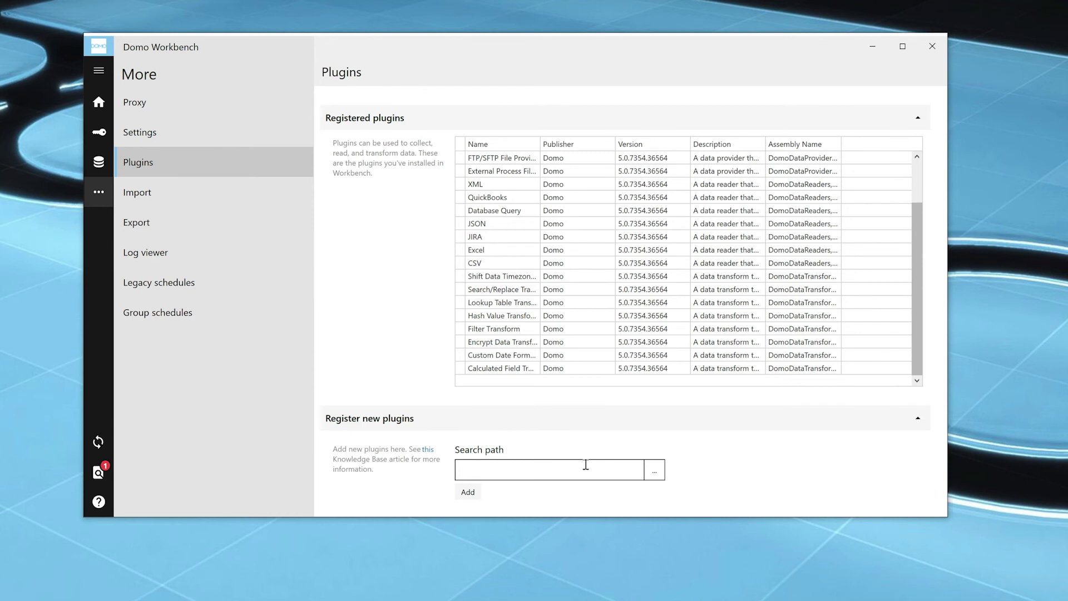
click(200, 190)
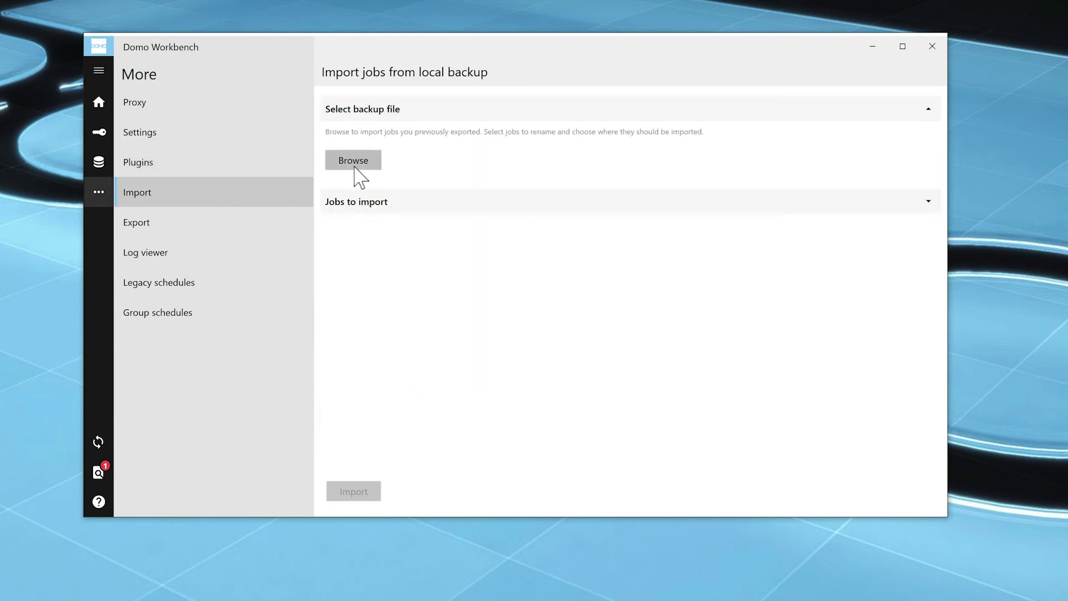
click(381, 210)
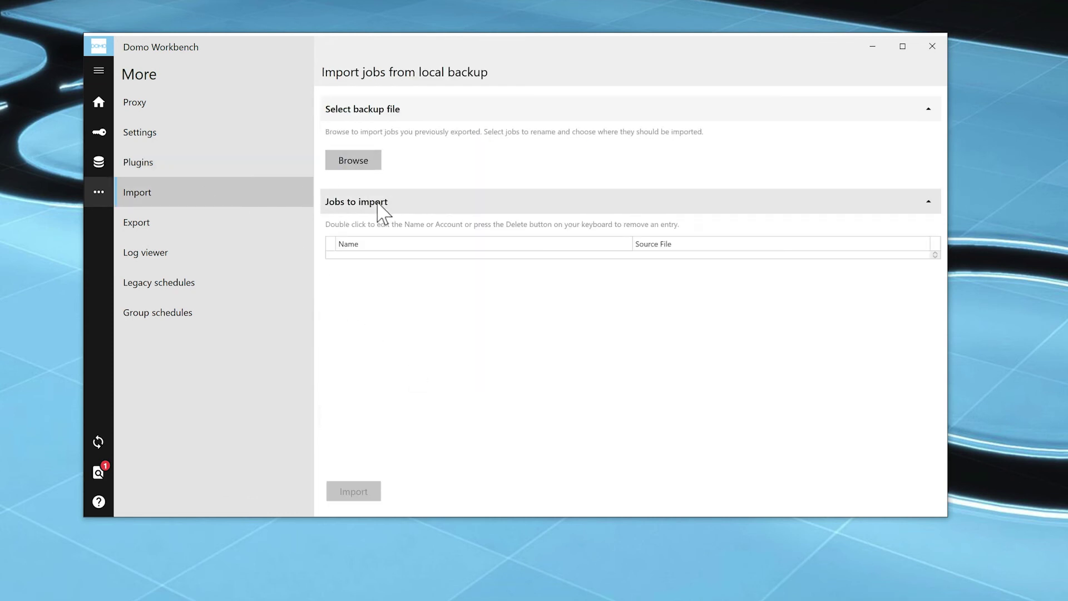
- Mark Agent Turnover on the Export page, then go to the Log Viewer
click(248, 220)
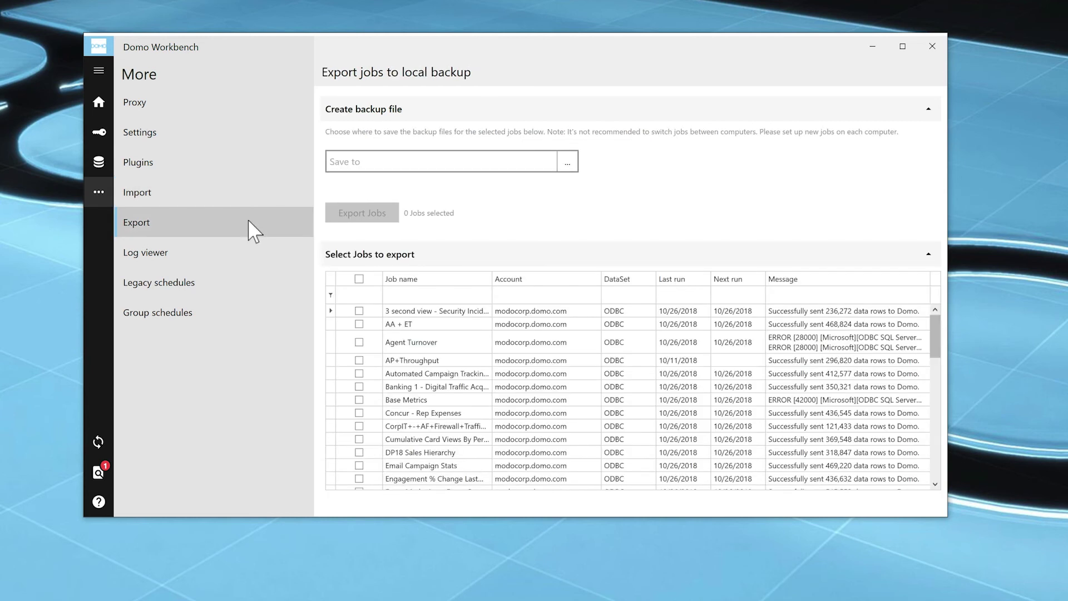
click(360, 342)
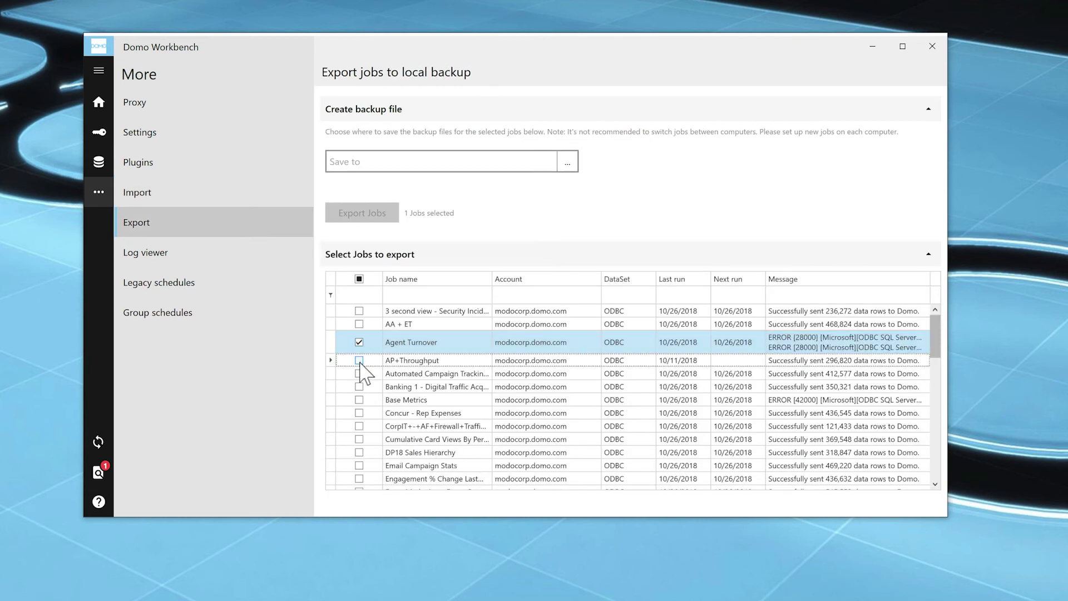
click(187, 260)
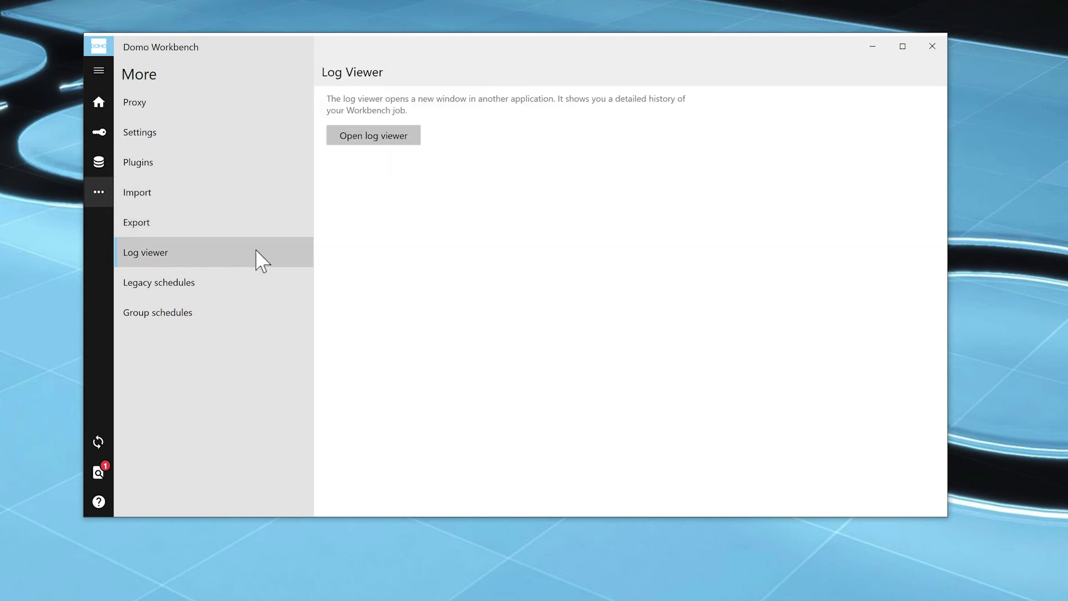
- Briefly view the log viewer window, then show the Legacy Job schedules page
click(405, 149)
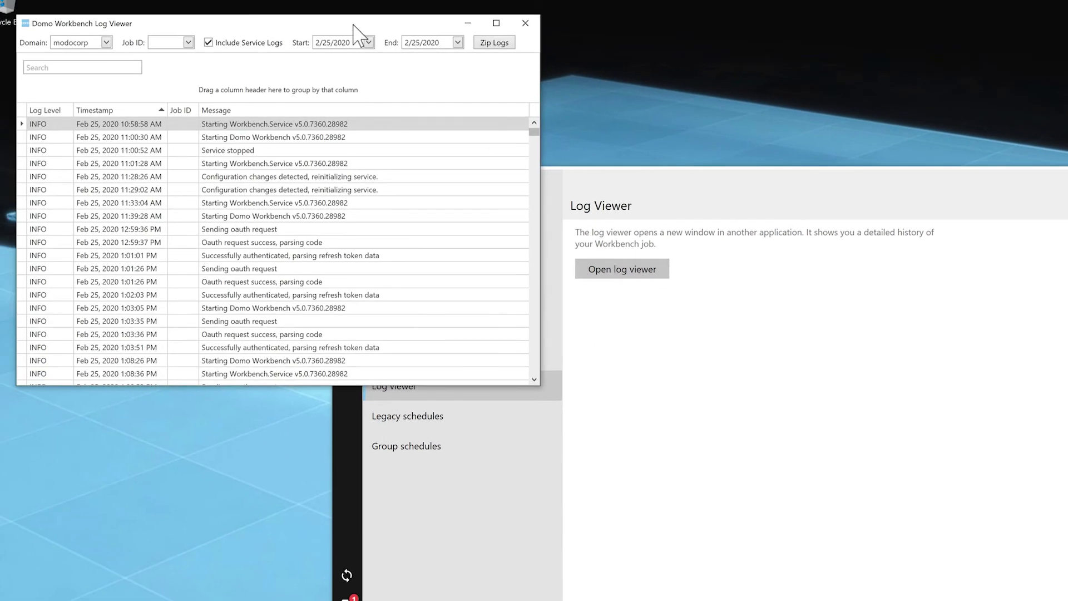
click(525, 23)
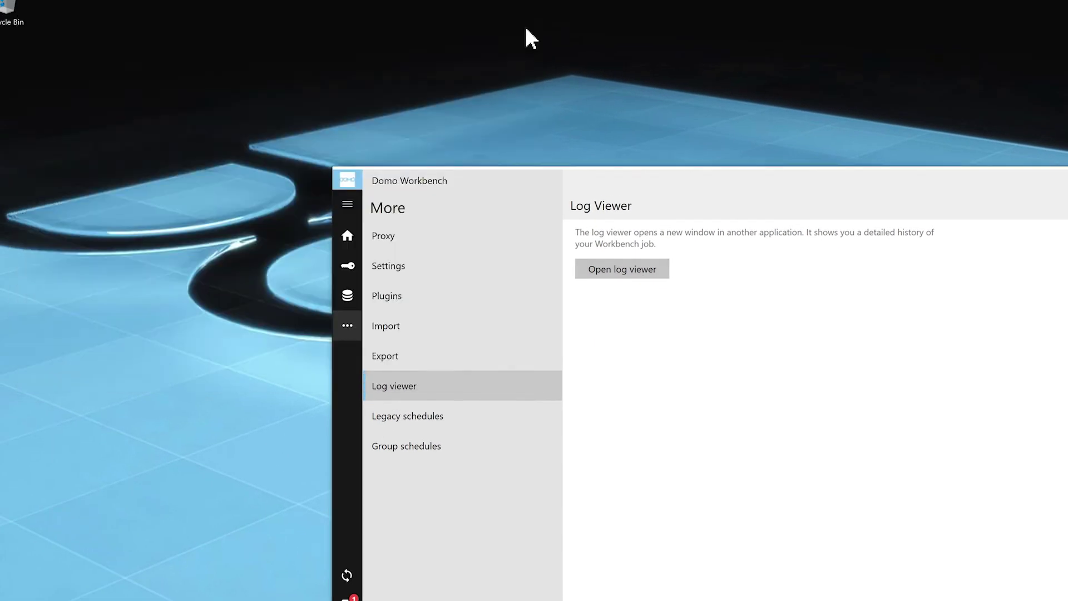
click(224, 294)
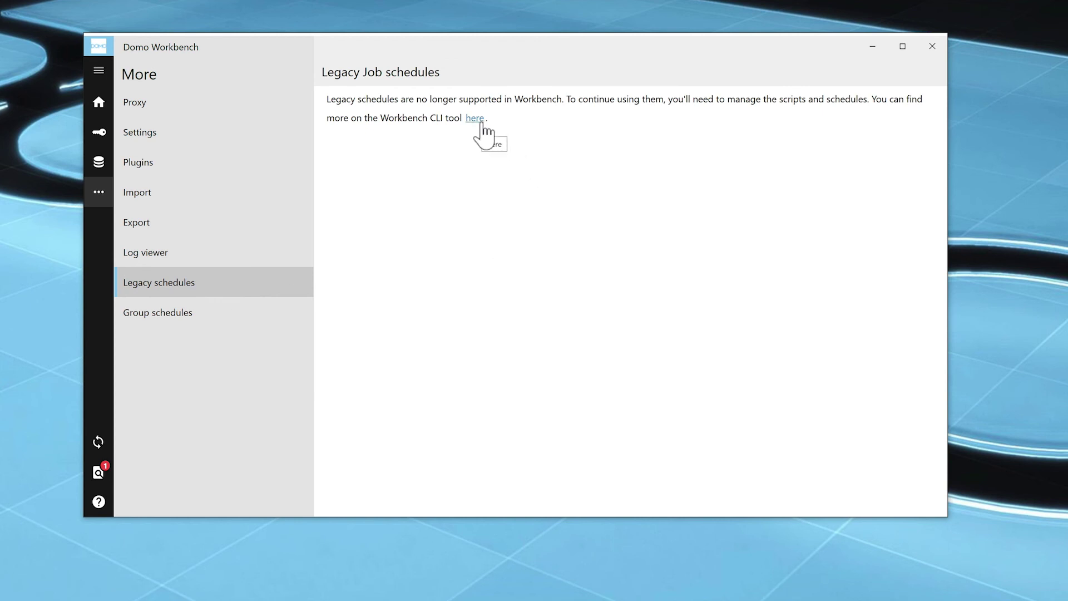
- Start a new group schedule that includes the AP+Throughput and Marketing Contacts jobs
click(244, 319)
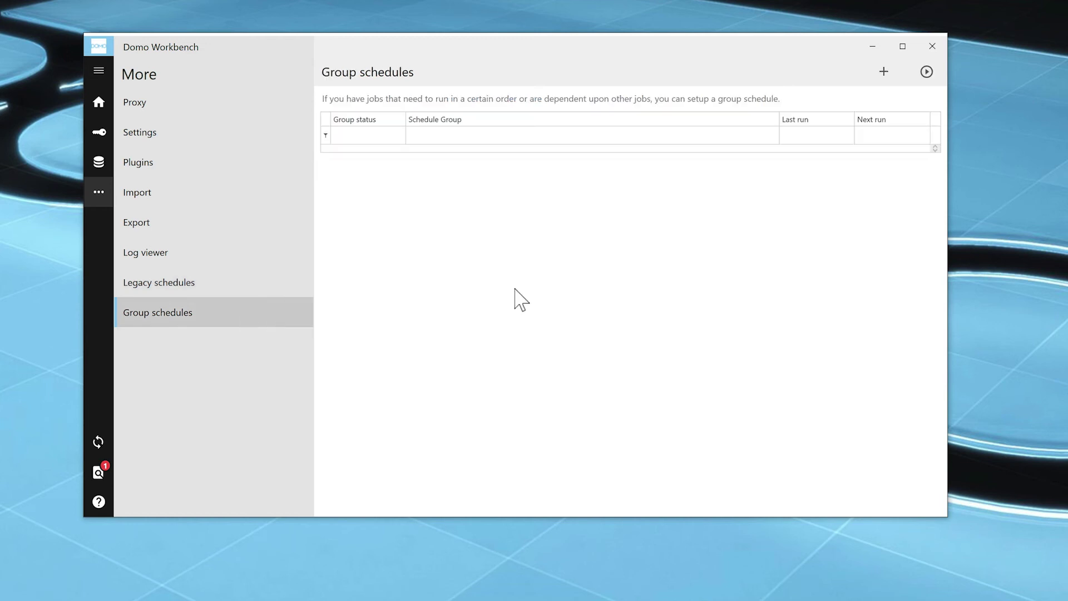
click(882, 73)
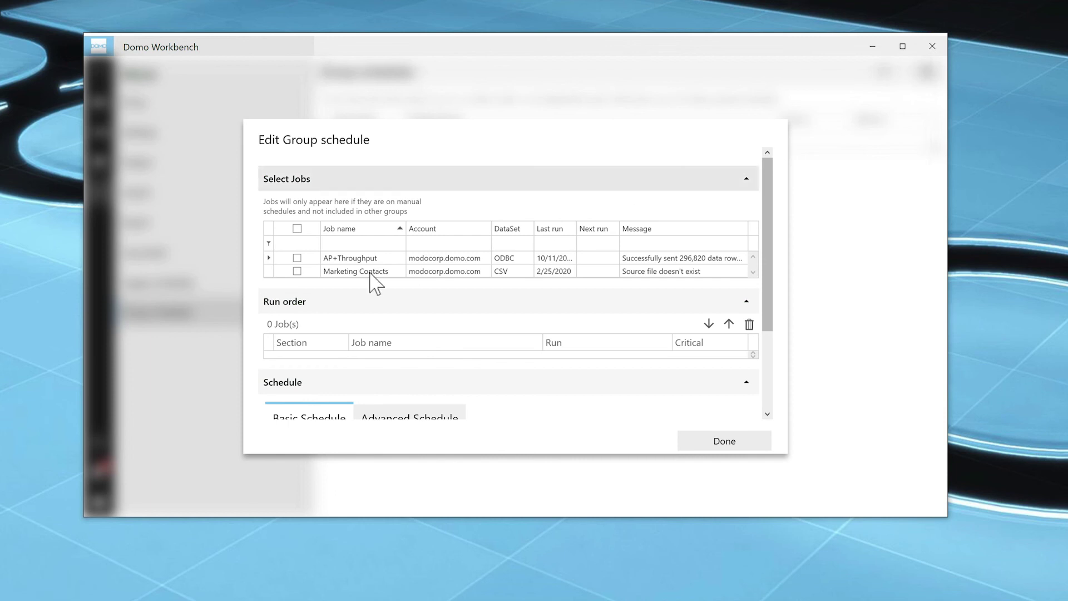
click(297, 260)
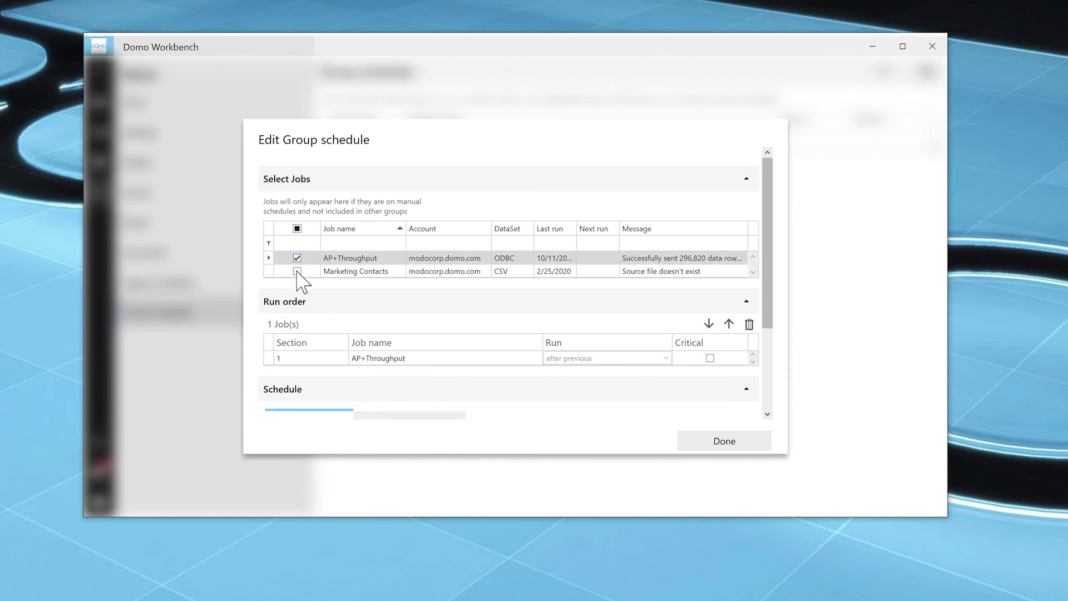
click(297, 272)
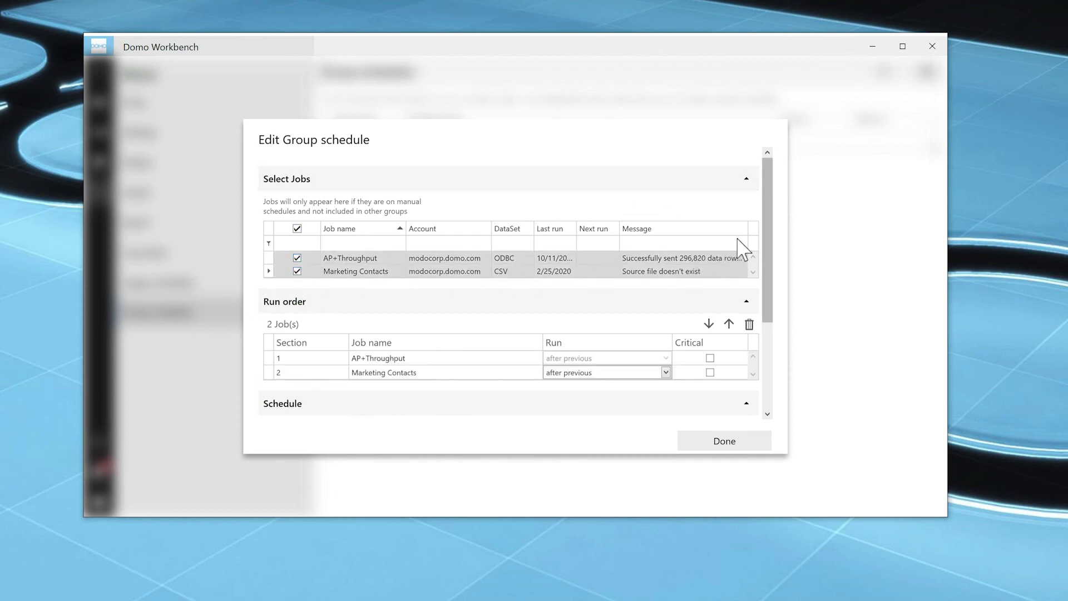
drag(766, 229, 768, 269)
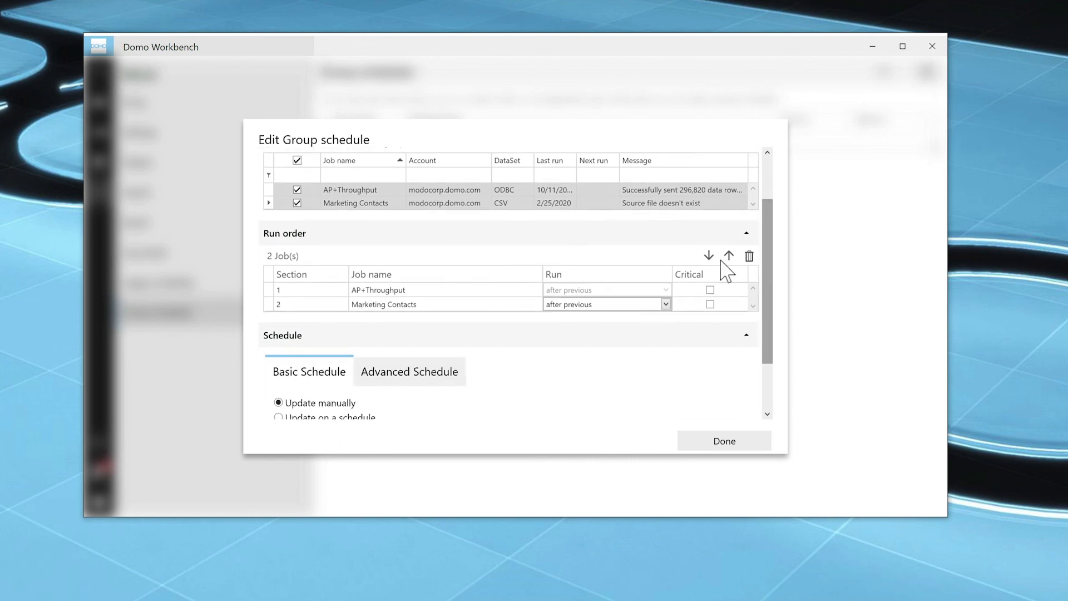
- Run Marketing Contacts with the previous job and mark AP+Throughput as critical
click(666, 304)
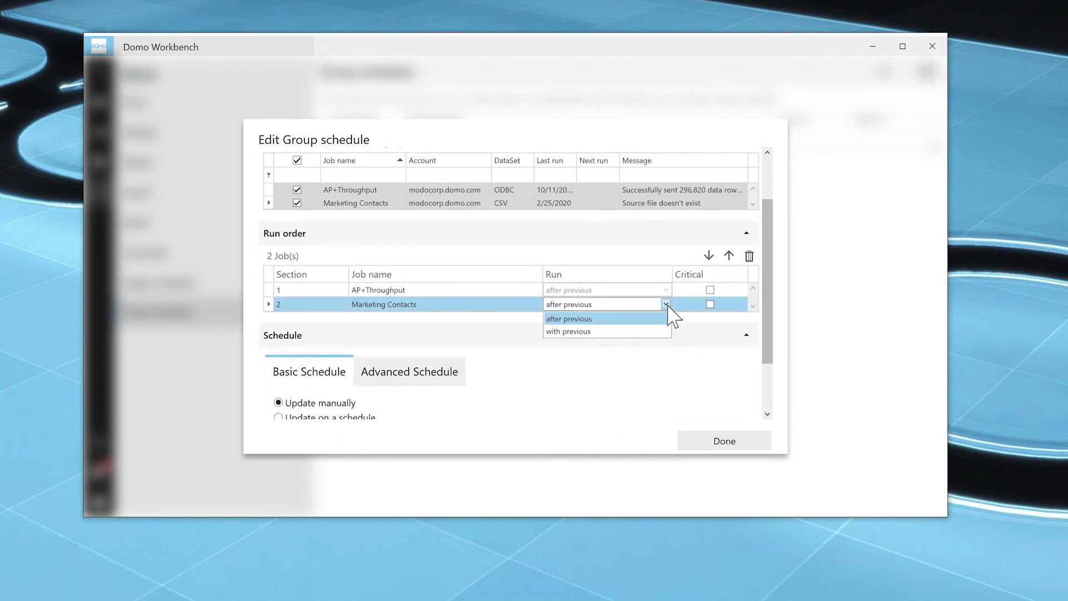
click(648, 331)
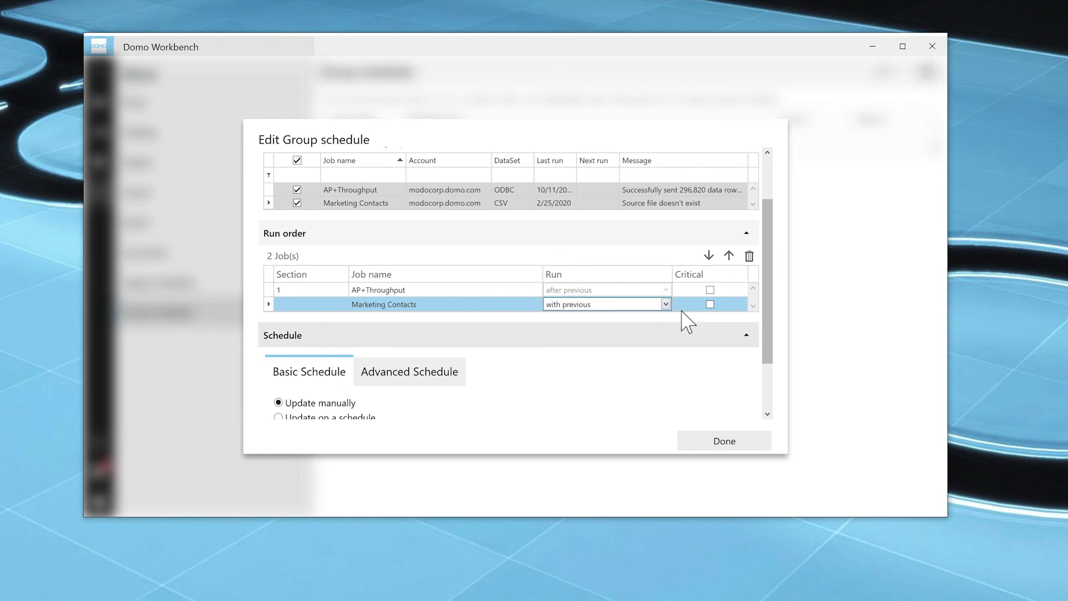
click(709, 291)
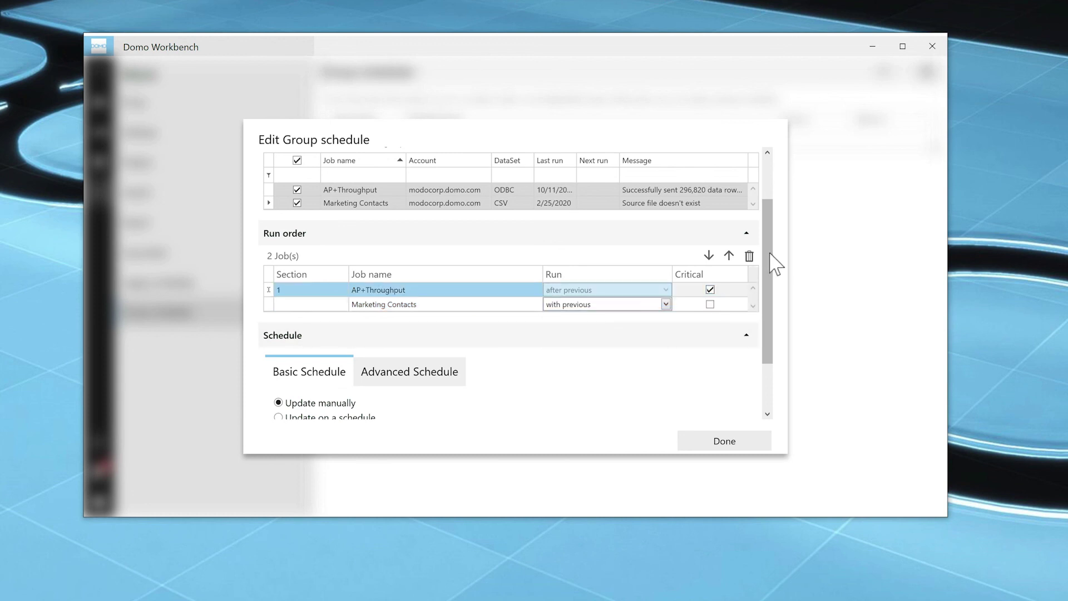
scroll(770, 293, down, 2)
- Schedule the group every day at 08:00 and name it 'Daily 8:00am'
click(330, 344)
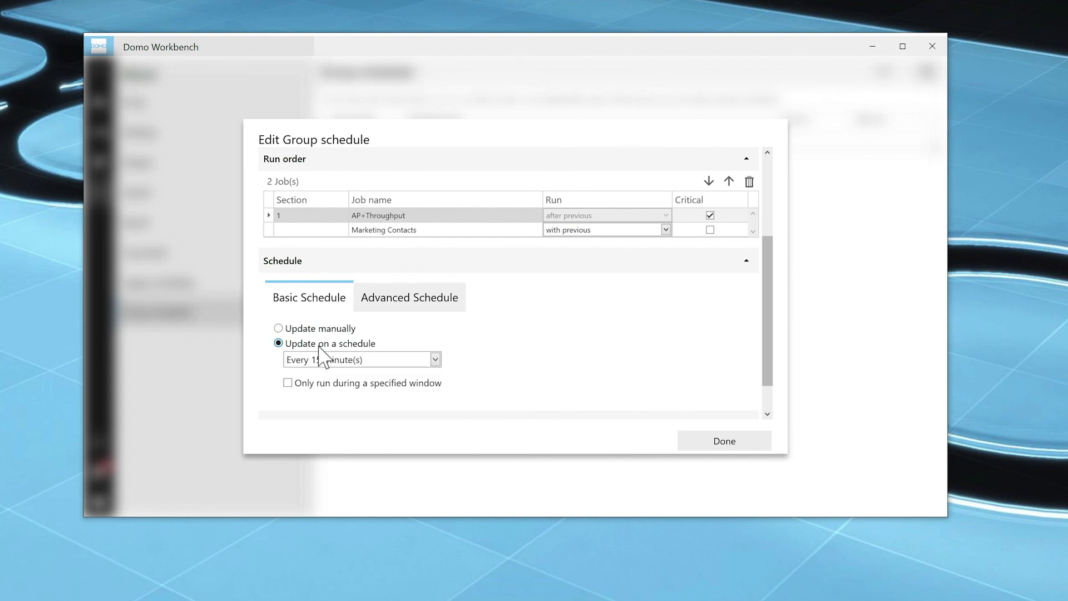
click(323, 360)
click(321, 422)
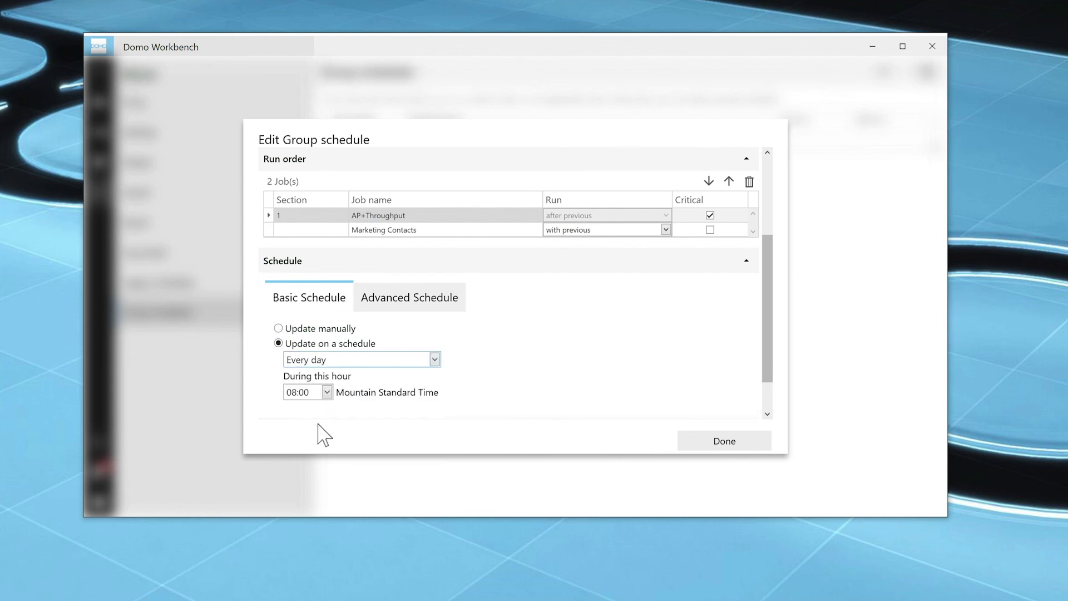
scroll(774, 372, down, 2)
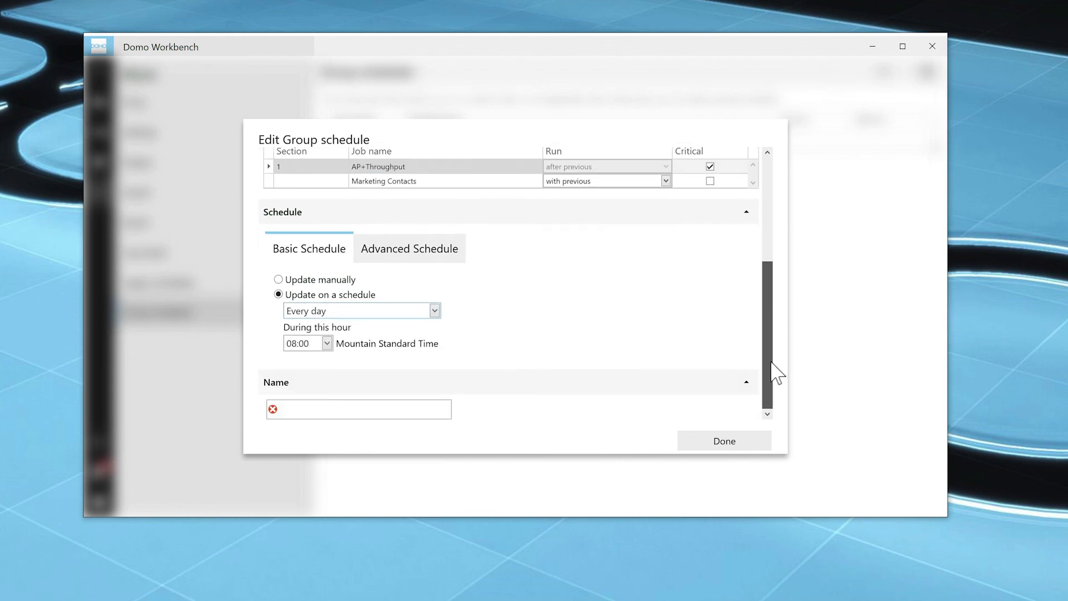
click(424, 410)
text(Daily 8:00am)
click(725, 441)
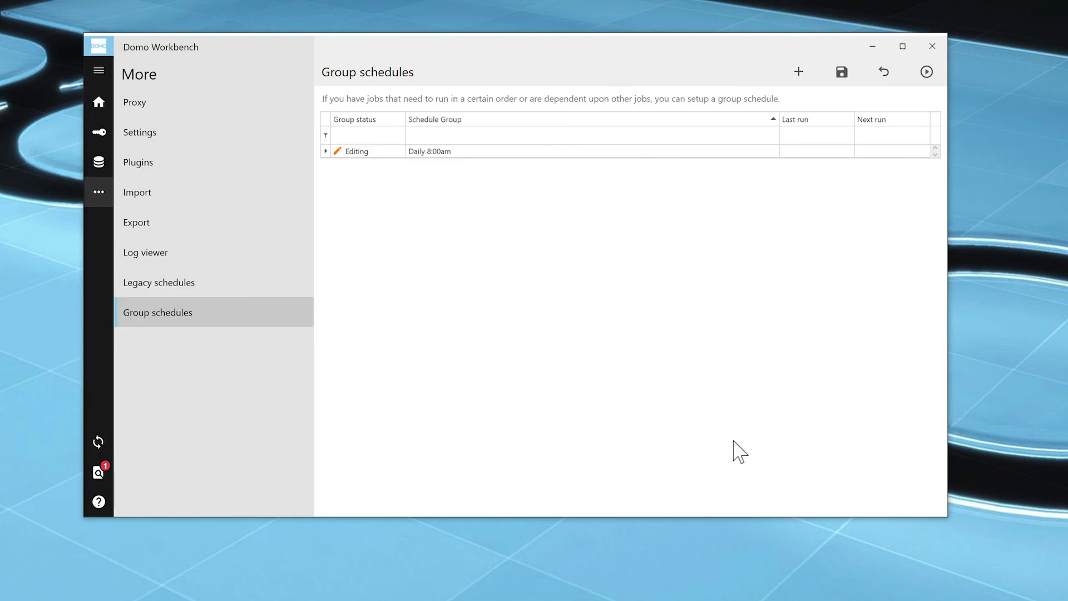
- Show the DataSync folder-monitoring page, which has zero linked folders
click(98, 442)
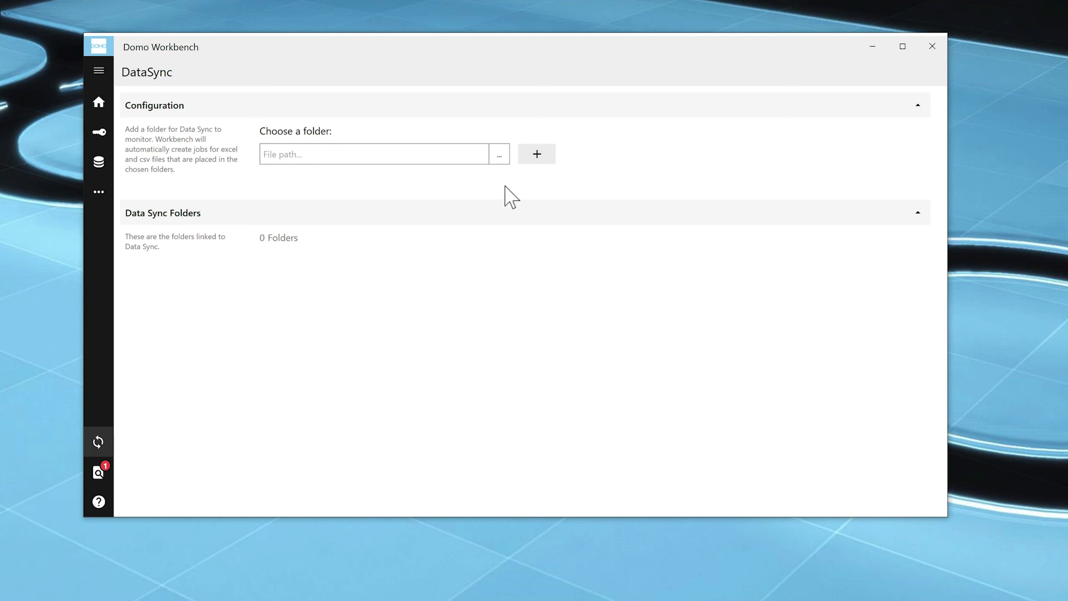
- Briefly view the job preview window, then show the Help resources page
click(99, 473)
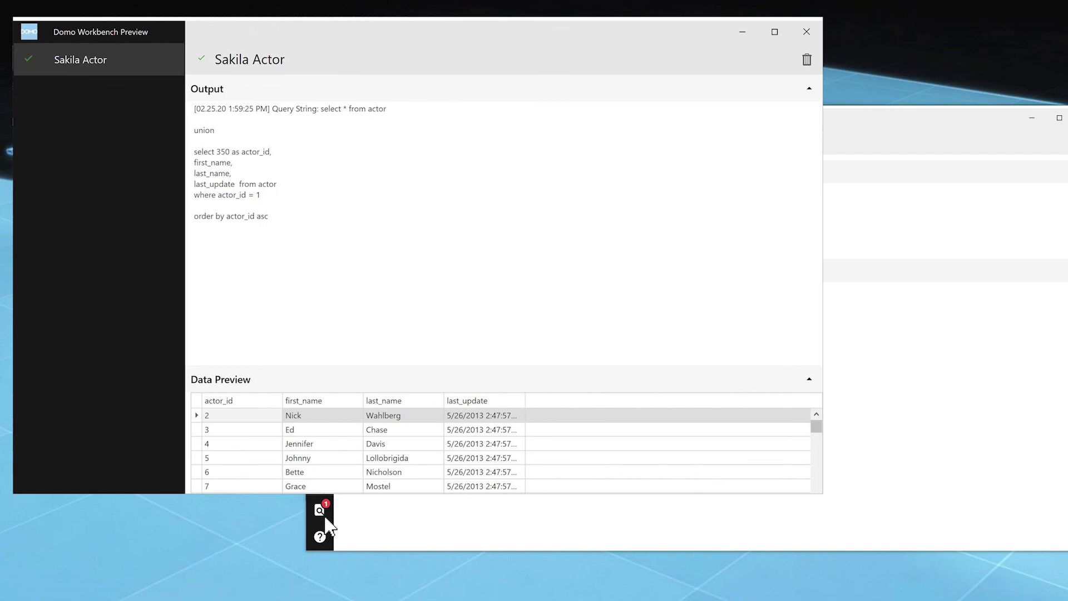
click(807, 30)
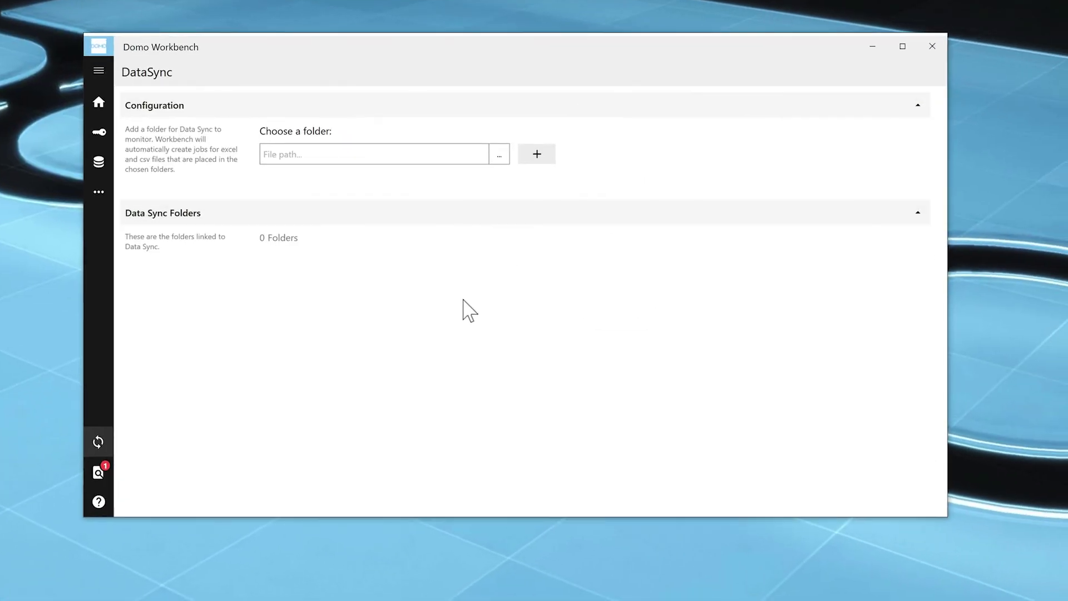
click(98, 502)
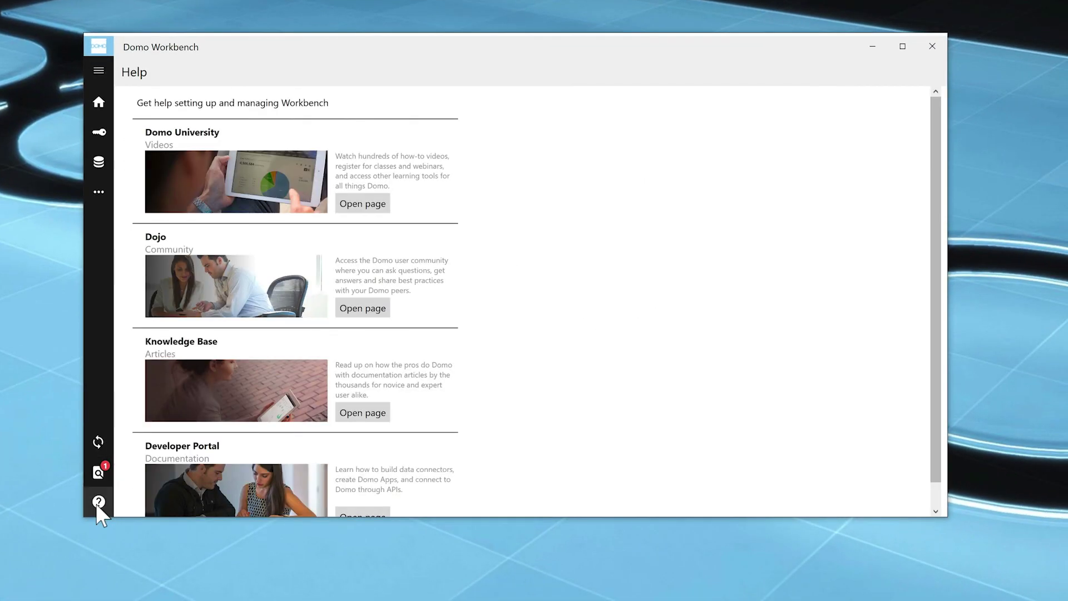